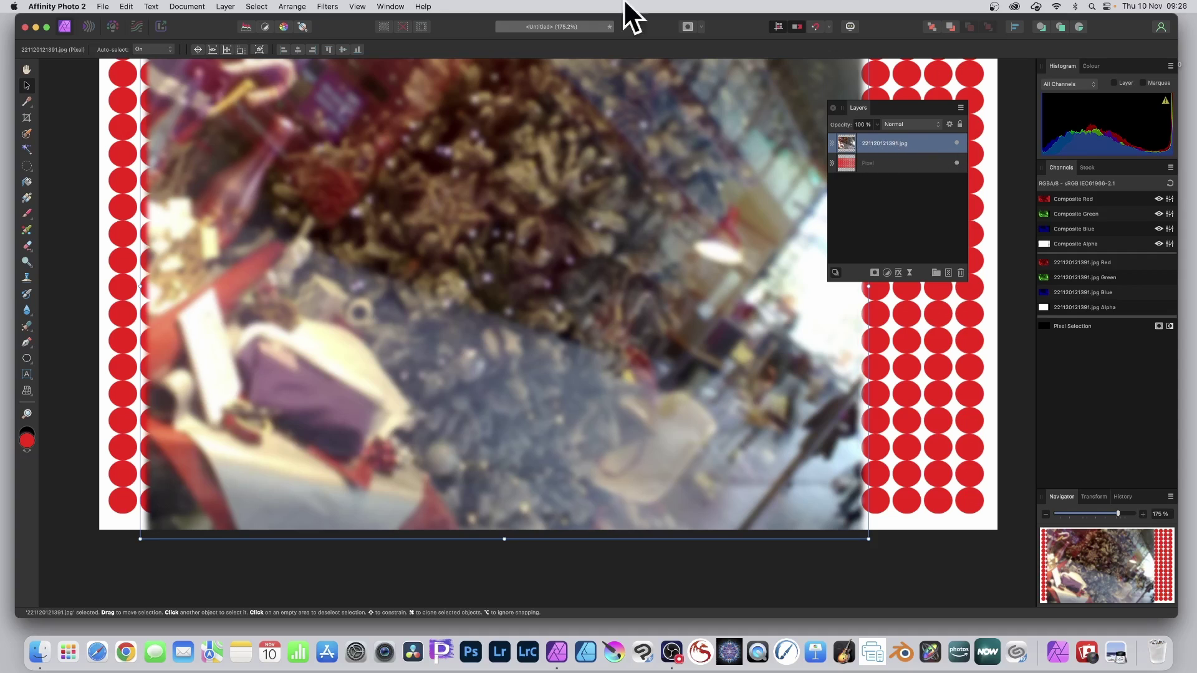
Add a Distort > Displace live filter layer to the street photo and set its Strength to -42.6 px.
click(224, 6)
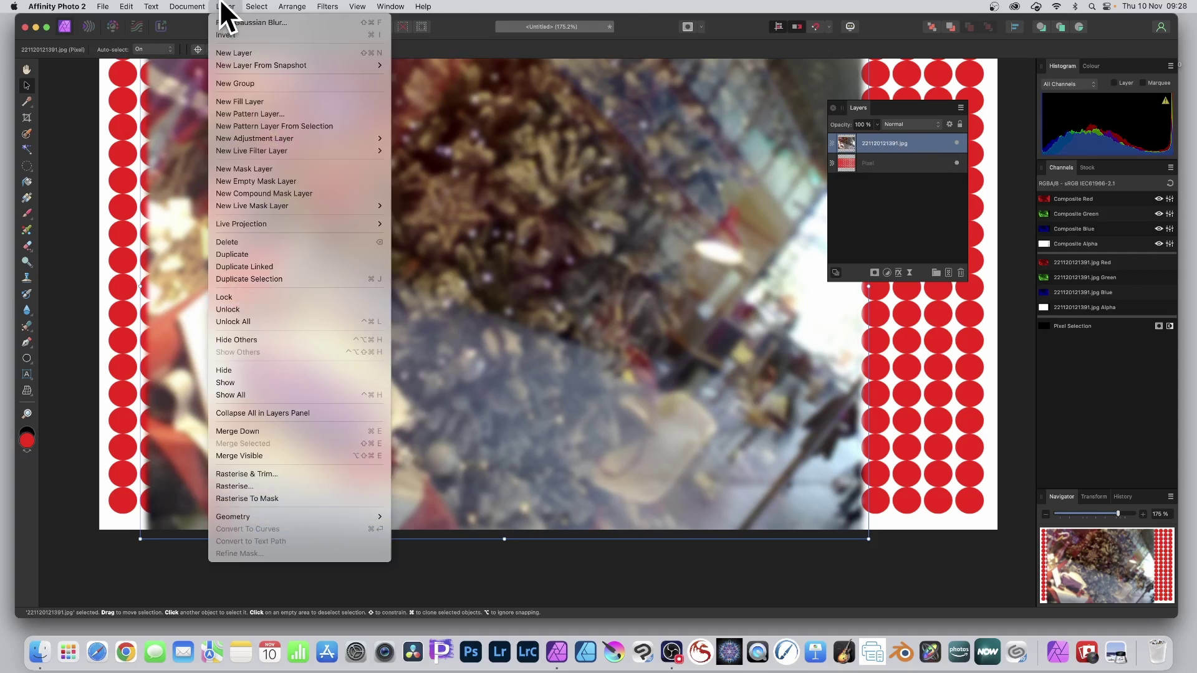
mouse_move(248, 152)
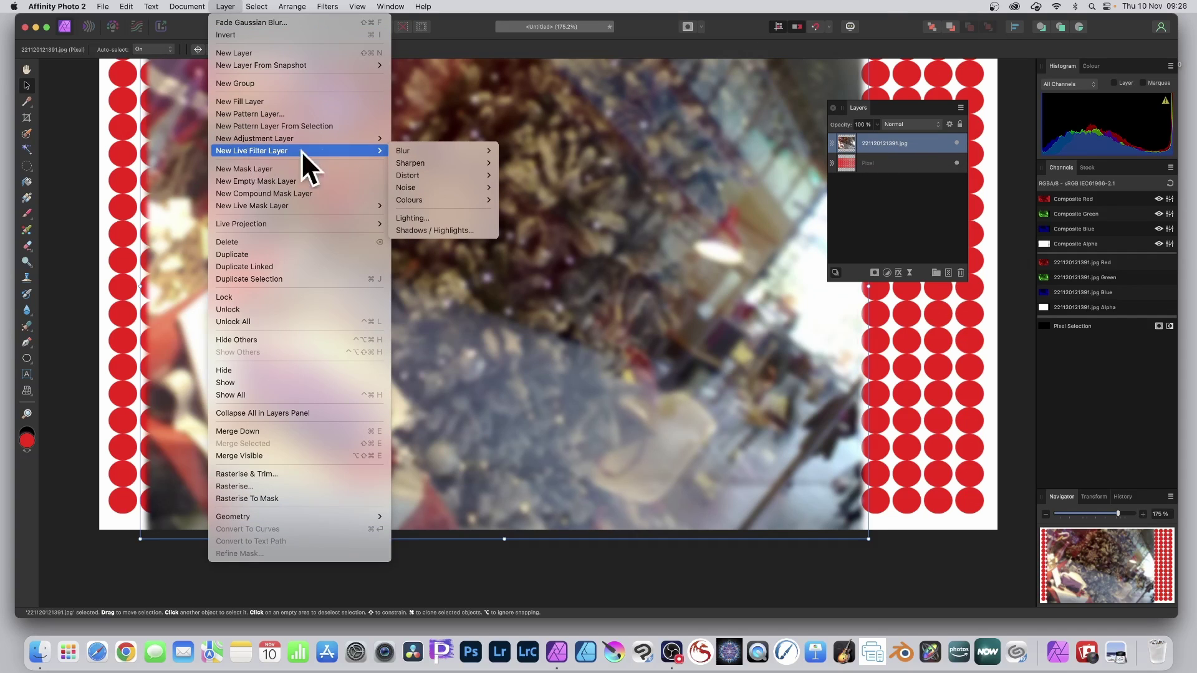
mouse_move(459, 177)
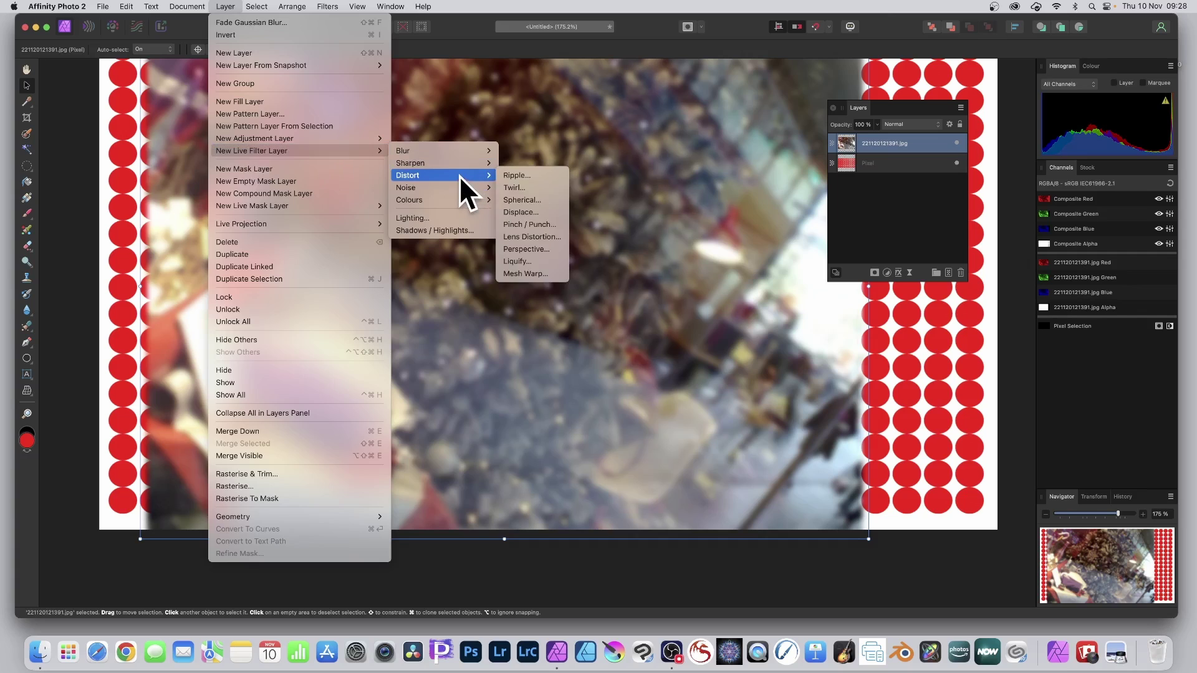
click(538, 213)
drag(944, 453, 597, 183)
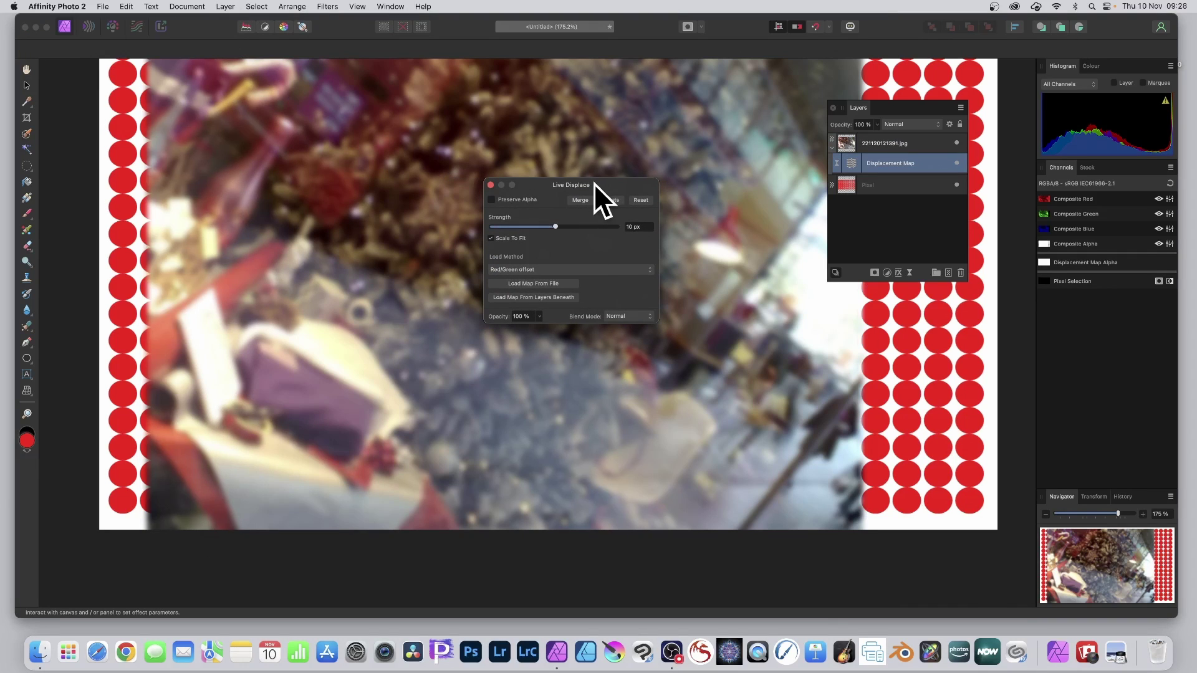
mouse_move(558, 224)
mouse_down()
mouse_move(603, 225)
mouse_move(517, 225)
mouse_move(549, 228)
mouse_up()
Load the displacement map from the red-dot layer beneath and raise Strength to -166.8 px.
click(541, 297)
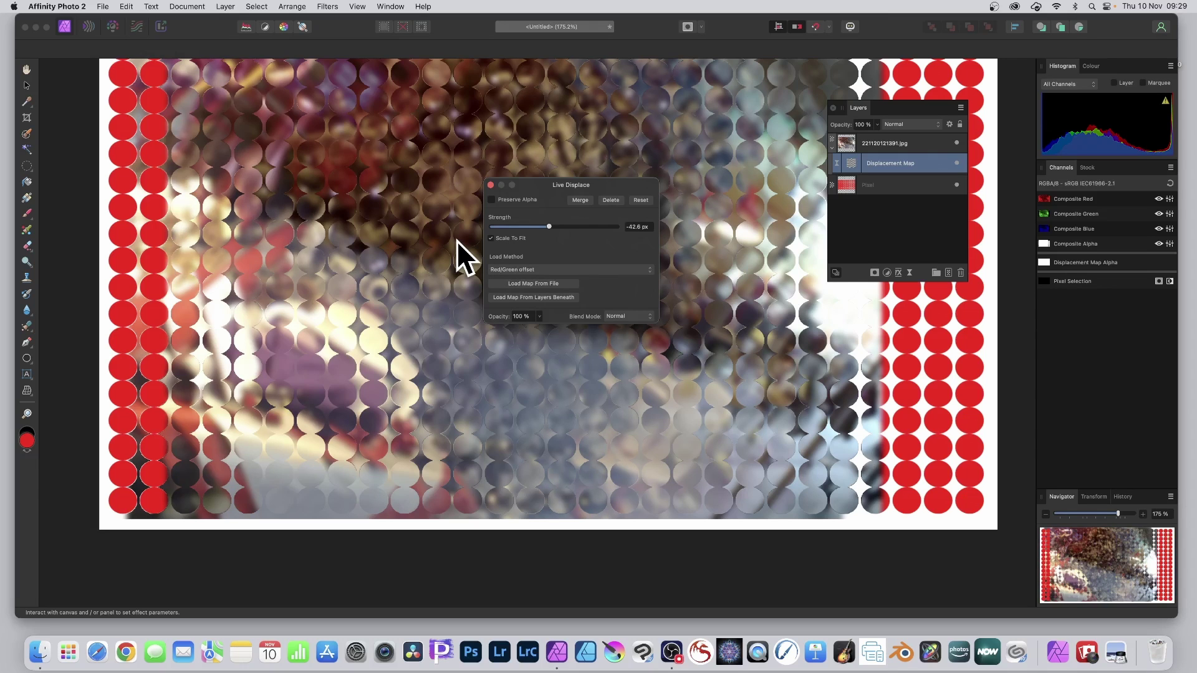
mouse_move(548, 227)
mouse_down()
mouse_move(569, 225)
mouse_move(544, 225)
mouse_move(555, 226)
mouse_up()
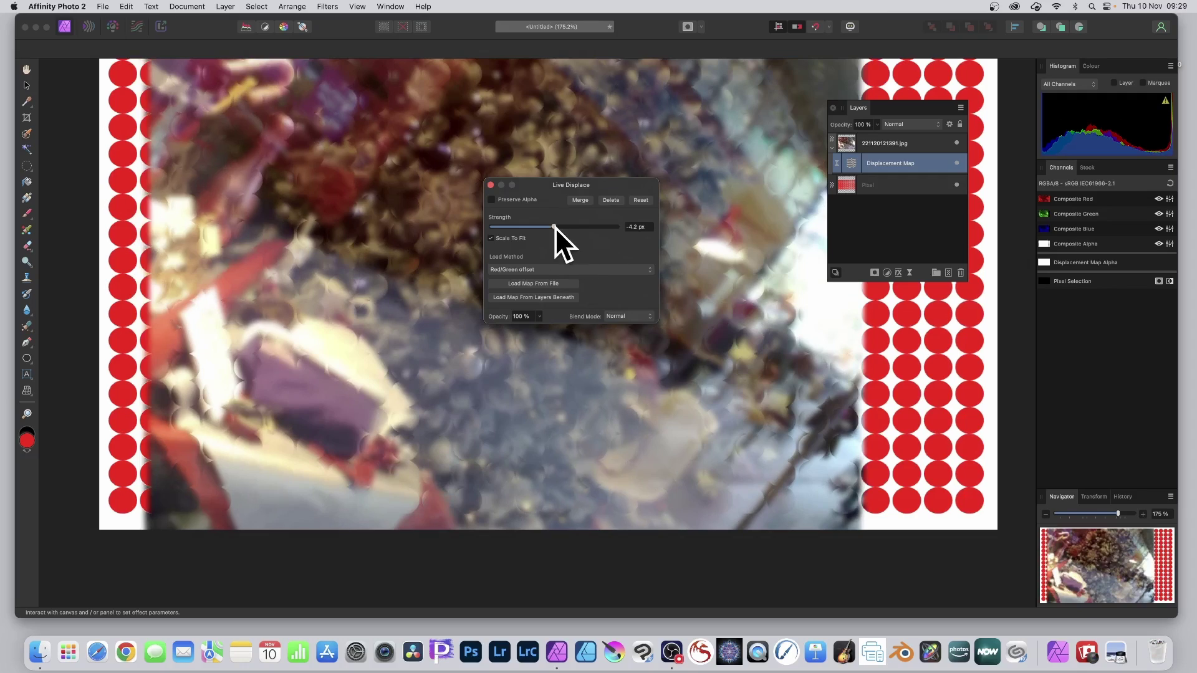
drag(555, 227, 535, 227)
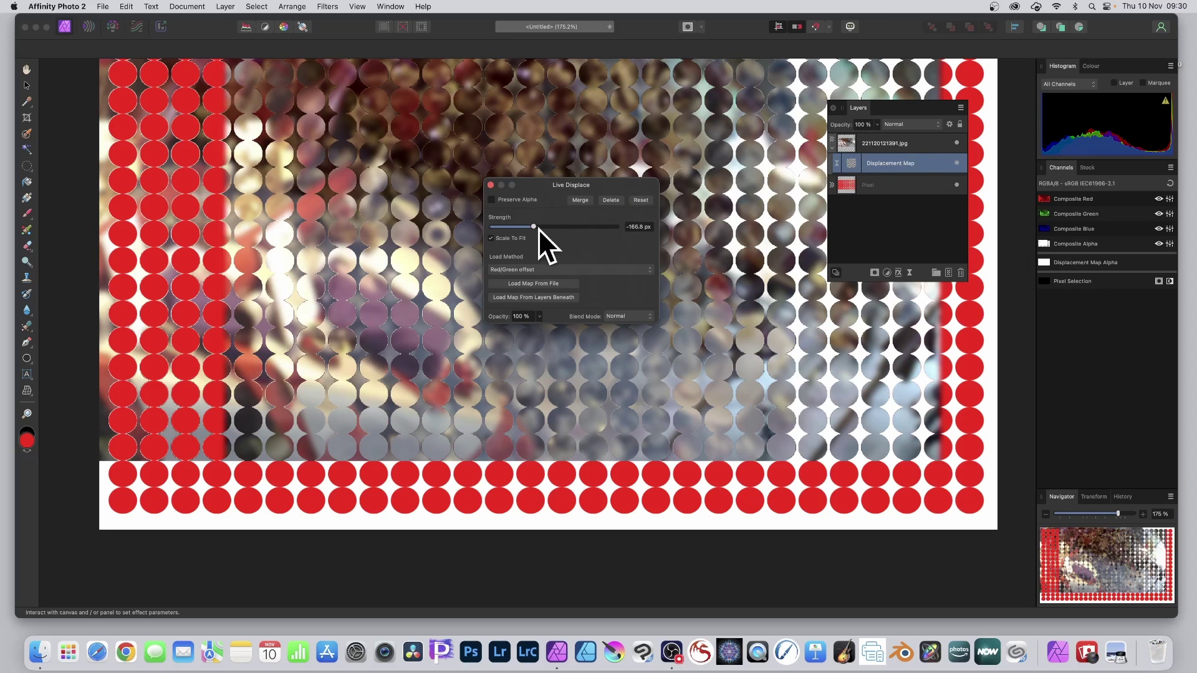
Ease Strength to -104.2 px and set Load Method to Sobel 3x3 intensity offset after comparing it with Red/Green offset.
drag(538, 230, 542, 224)
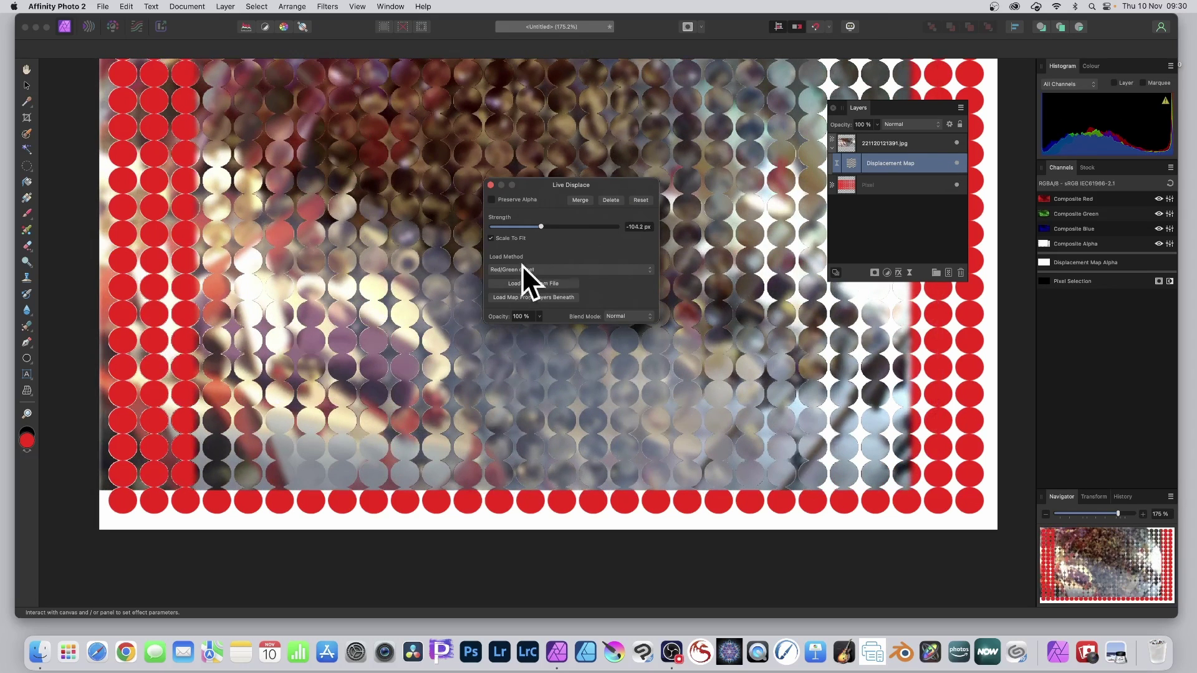
click(524, 269)
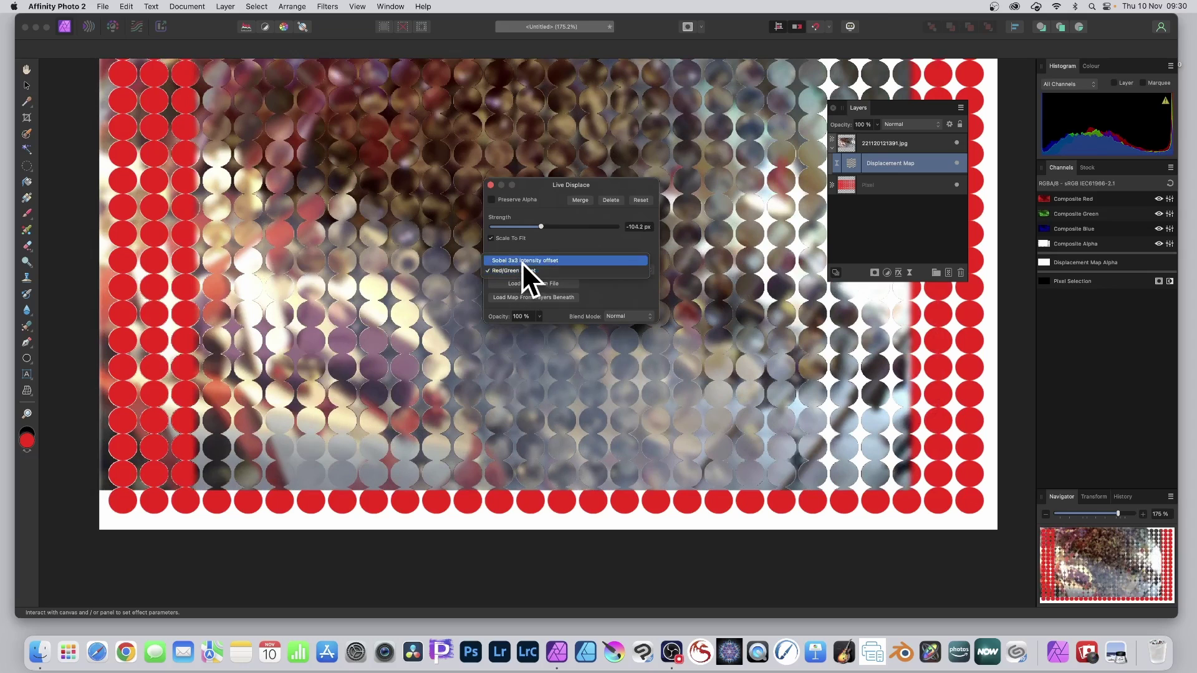
click(521, 261)
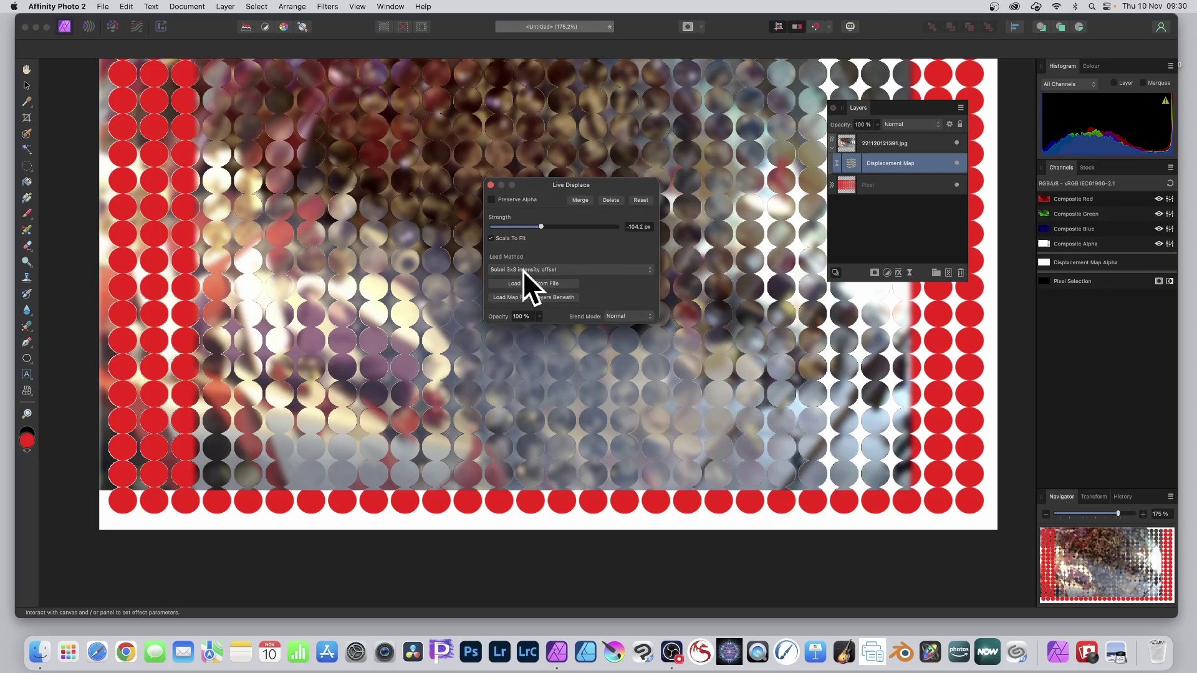
click(523, 271)
click(525, 280)
click(534, 270)
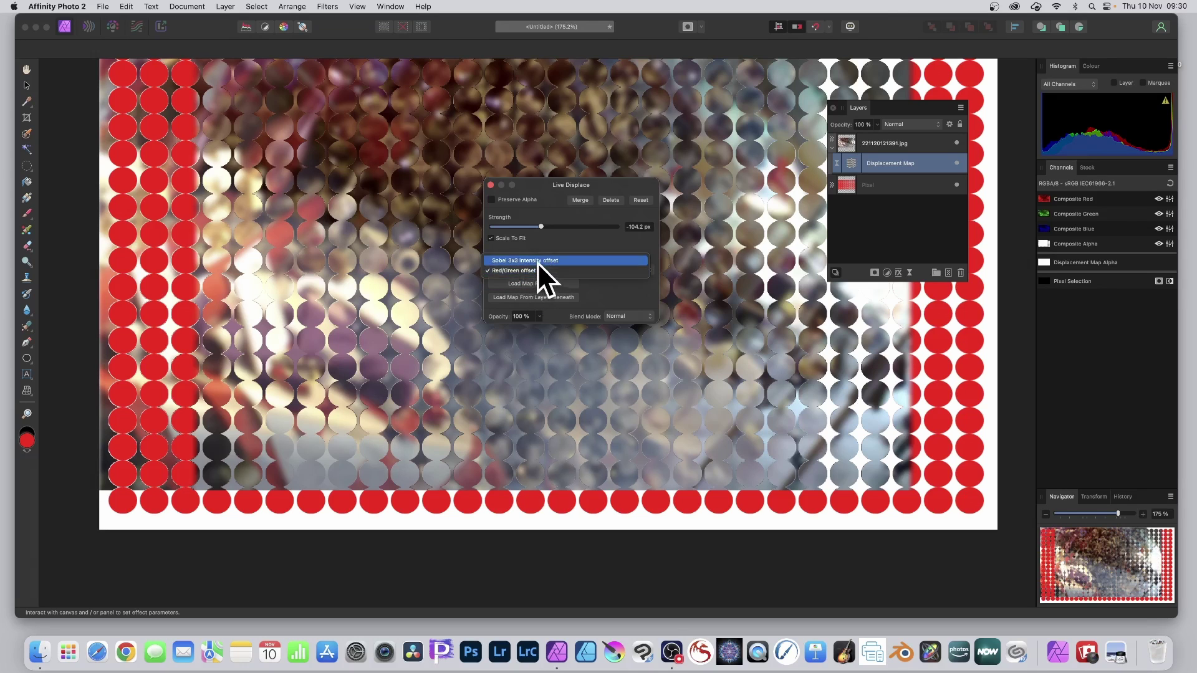
click(535, 262)
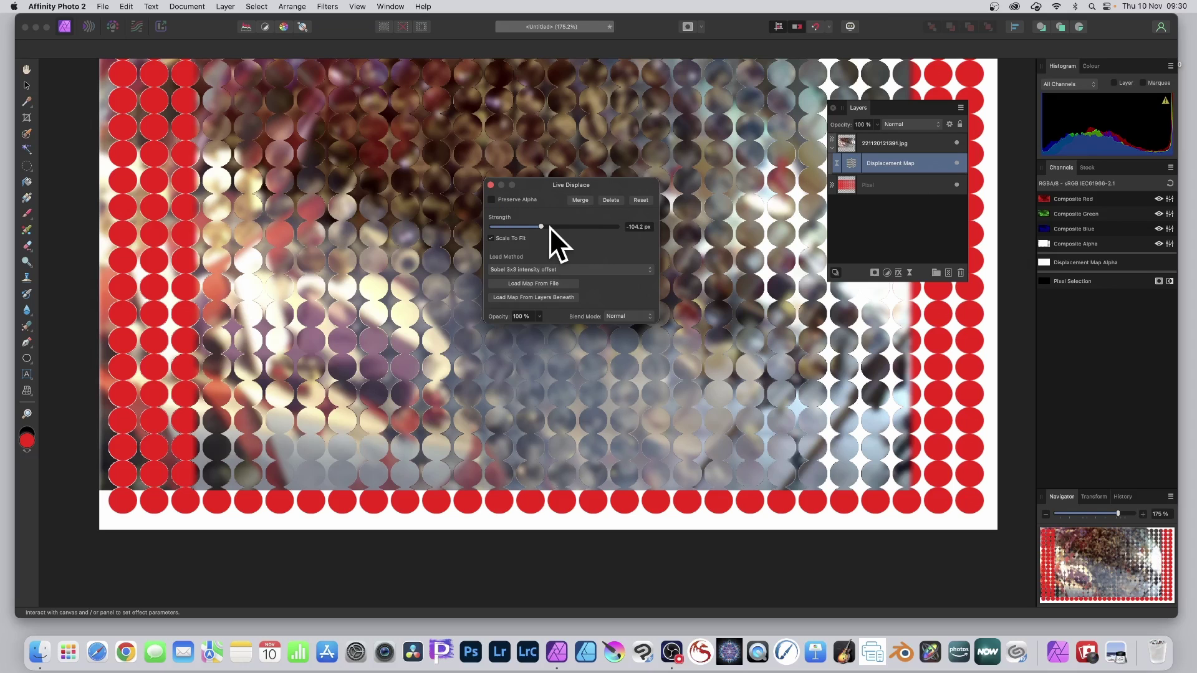
Nest the Displacement Map filter as a child of the jpg photo layer.
click(490, 186)
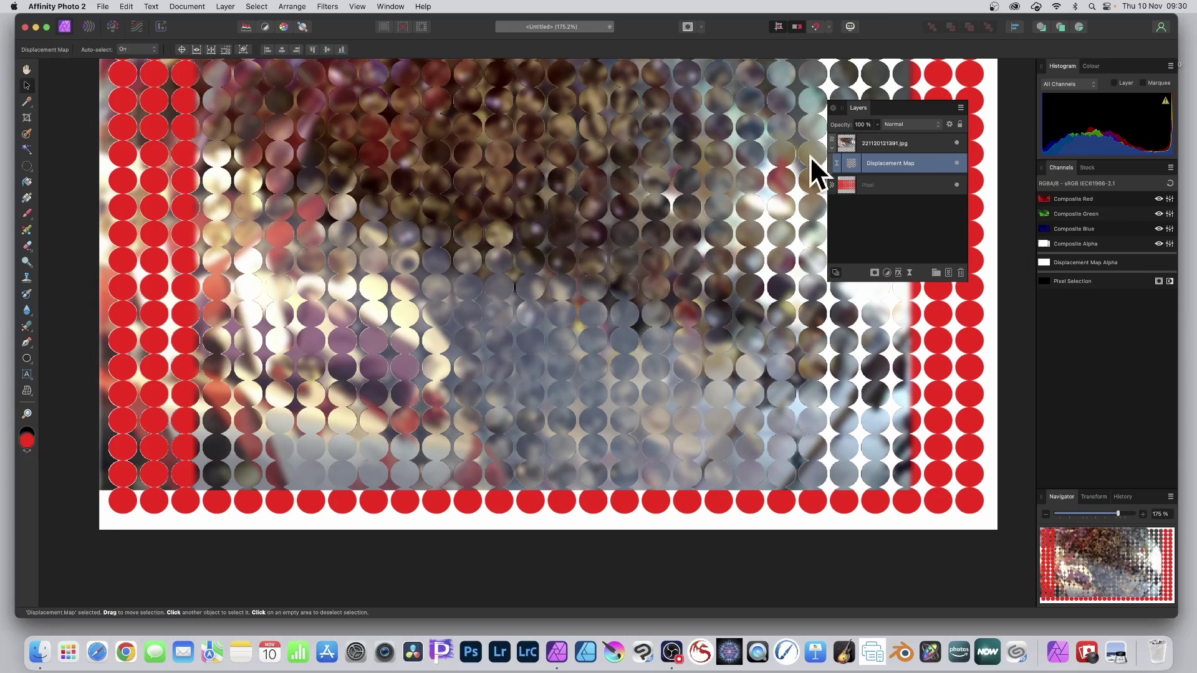
drag(852, 161, 846, 130)
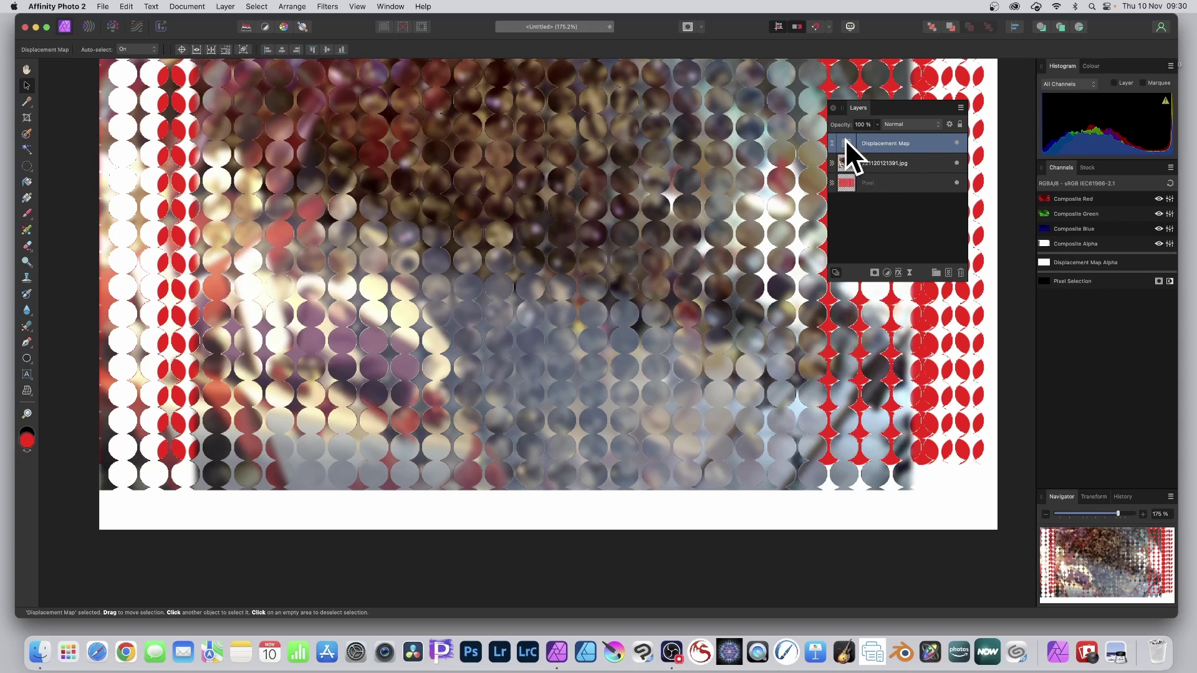
drag(845, 139, 846, 164)
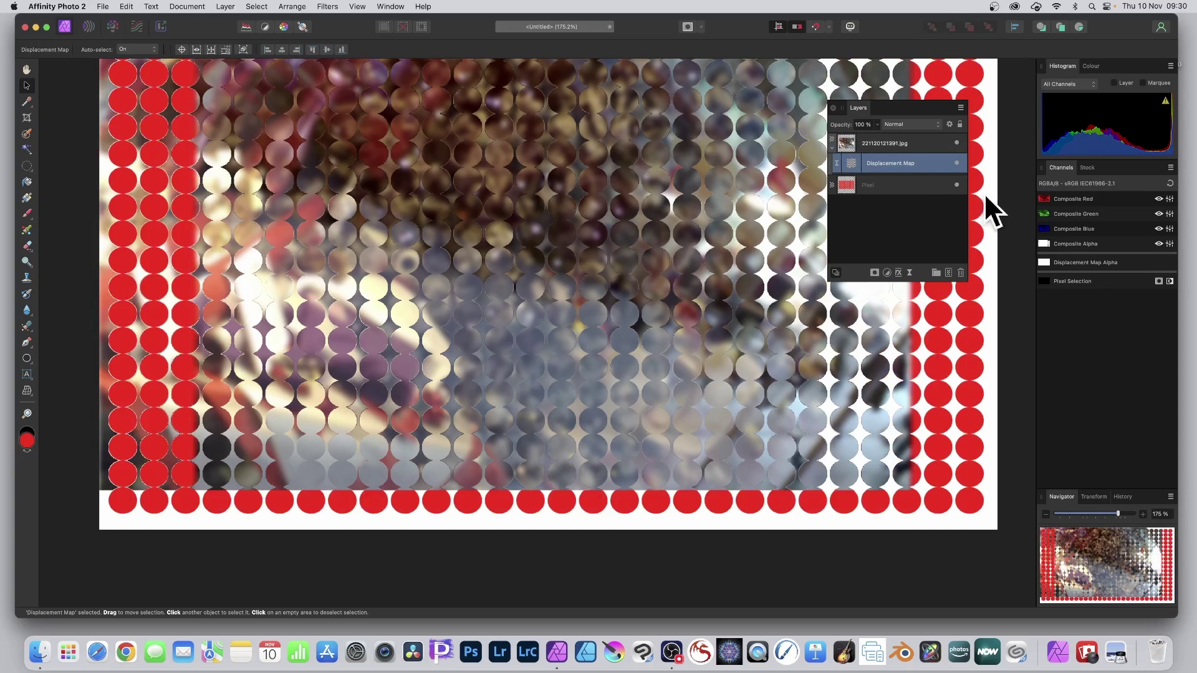
Reopen the Displacement Map settings and lower Strength to -26.3 px.
double_click(852, 162)
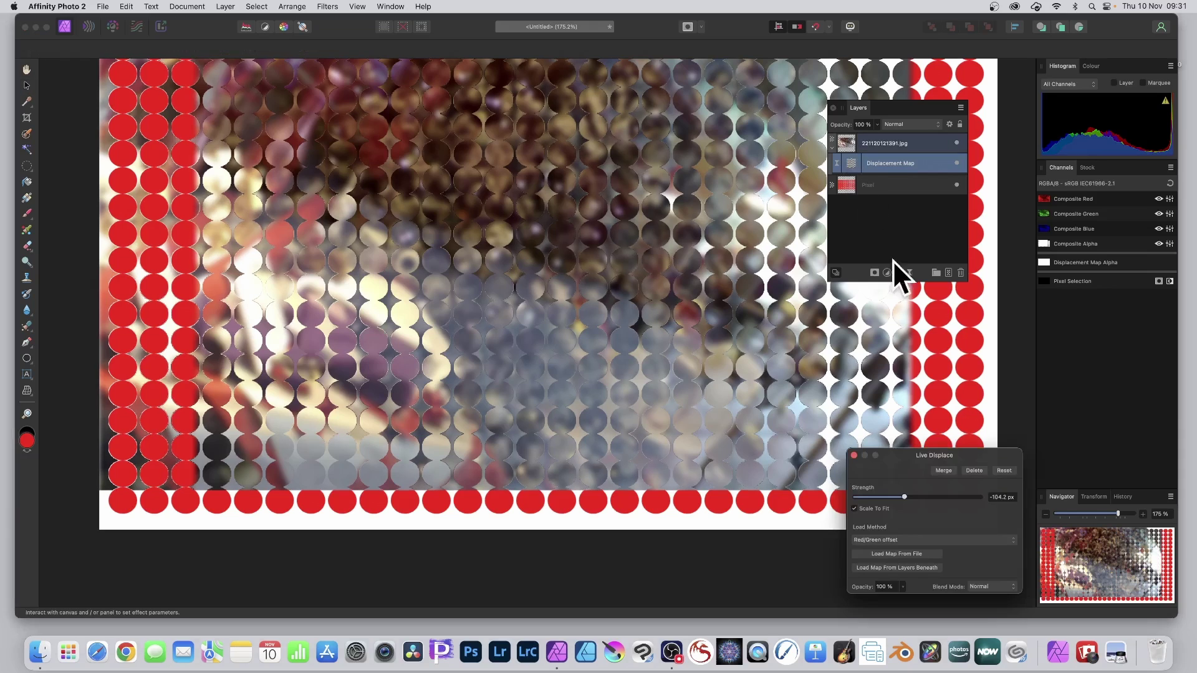
drag(938, 452, 640, 163)
click(552, 166)
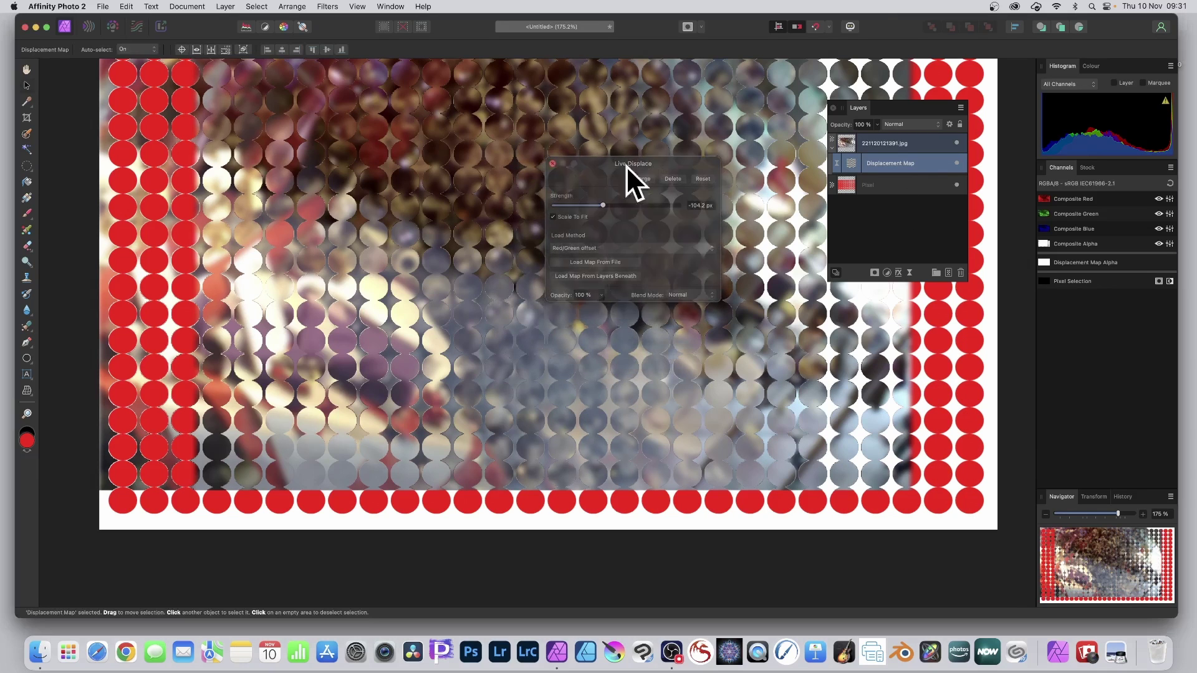
double_click(852, 164)
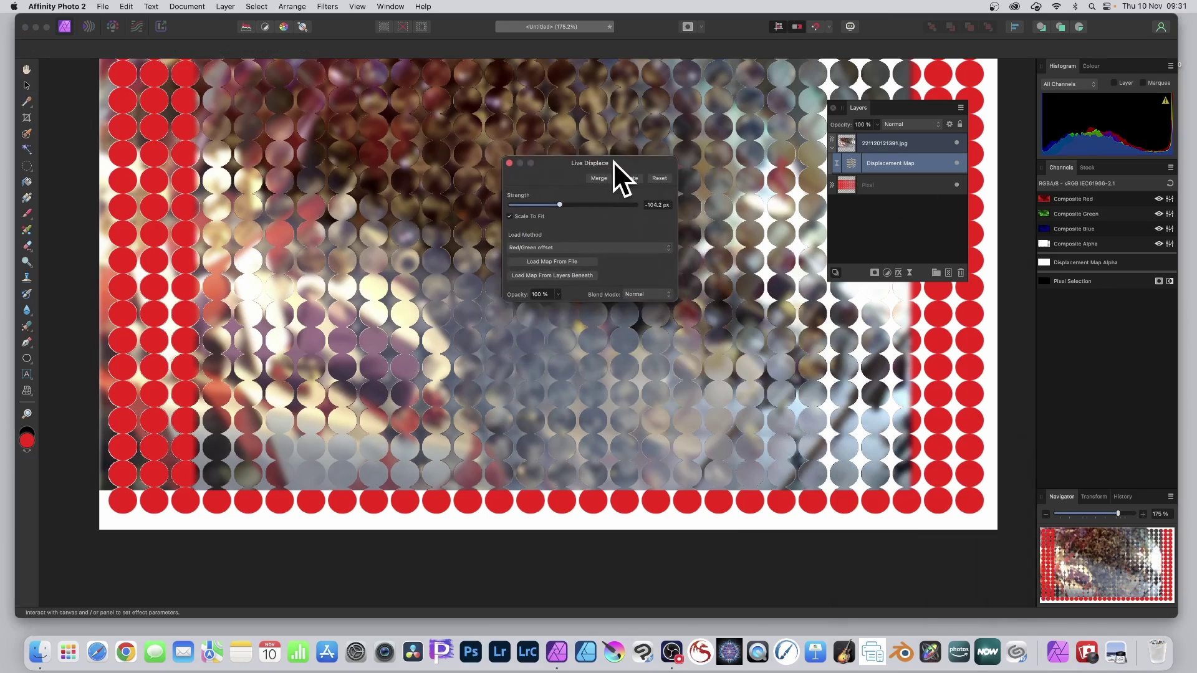
drag(614, 158, 619, 149)
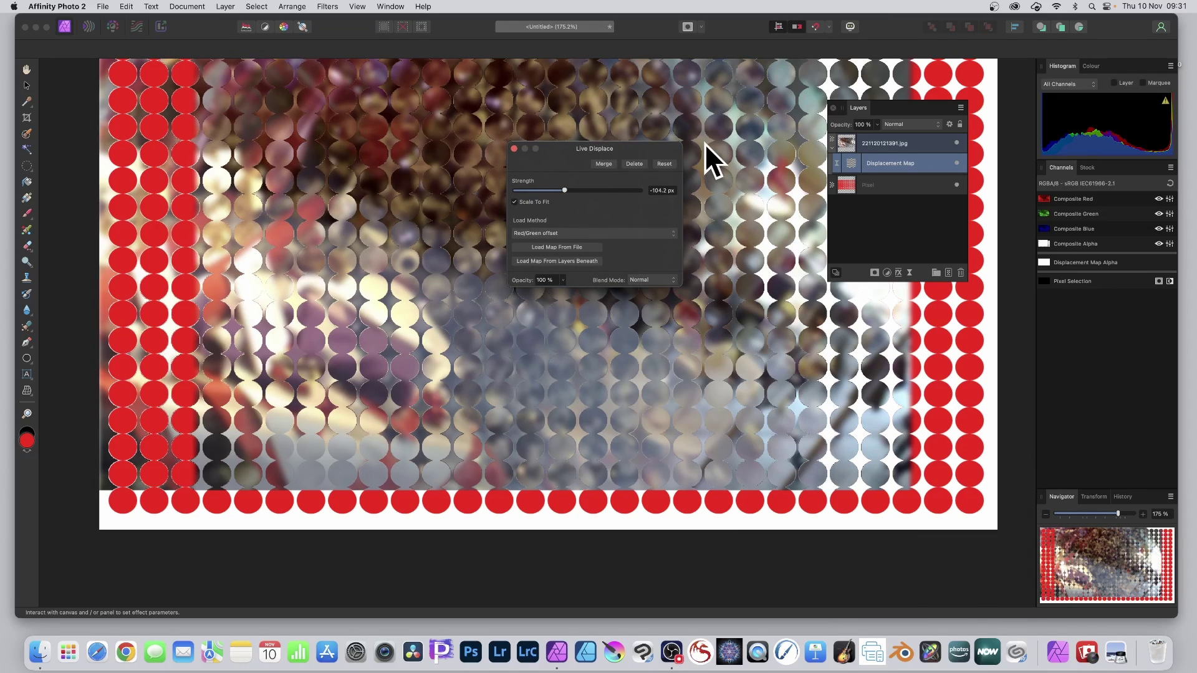
mouse_move(573, 188)
mouse_down()
mouse_move(562, 190)
mouse_move(573, 189)
mouse_up()
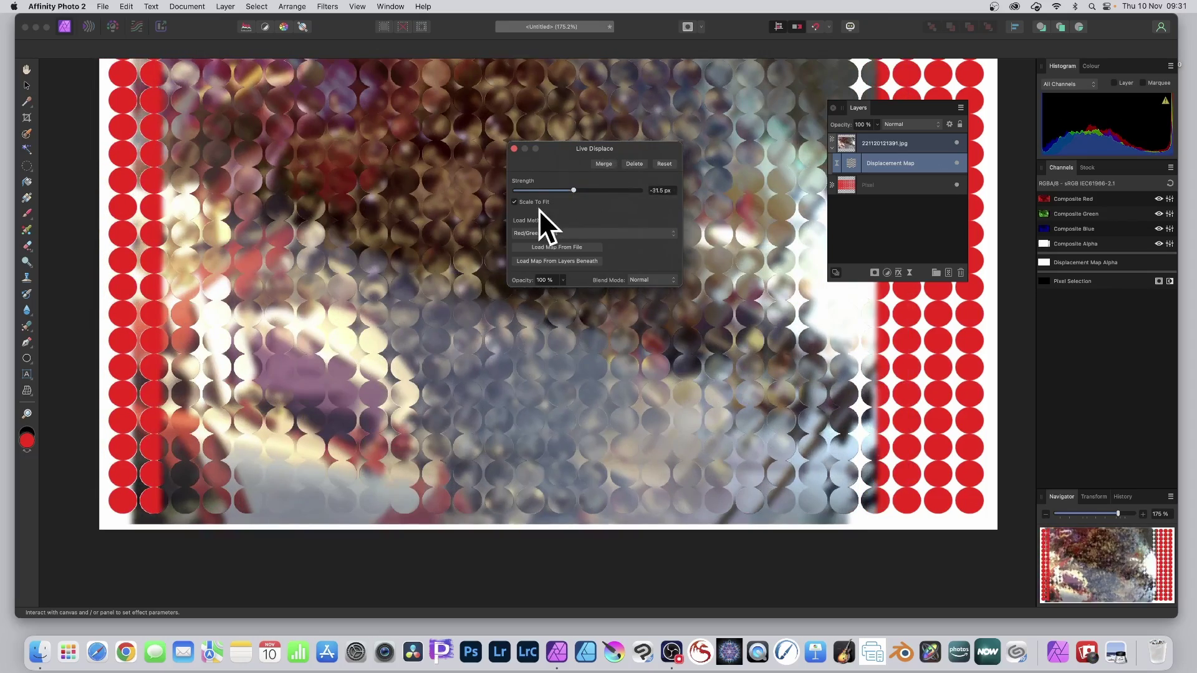
drag(576, 191, 574, 191)
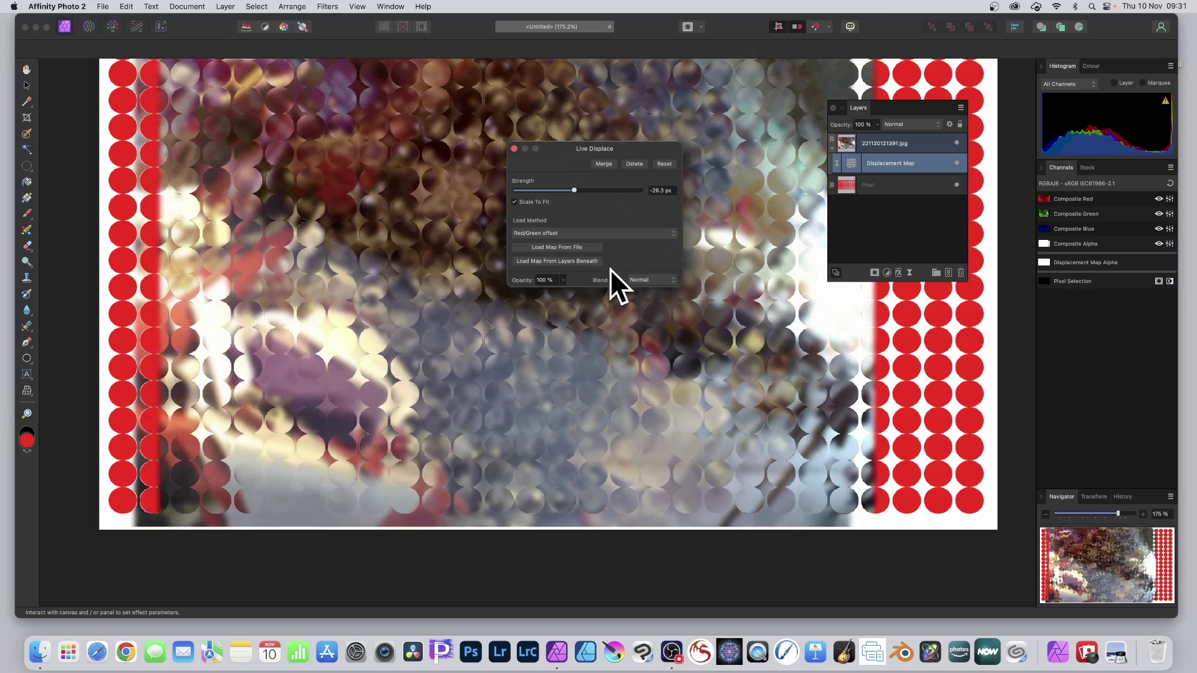
Try Hard Mix as the filter's blend mode, then return it to Normal.
click(646, 282)
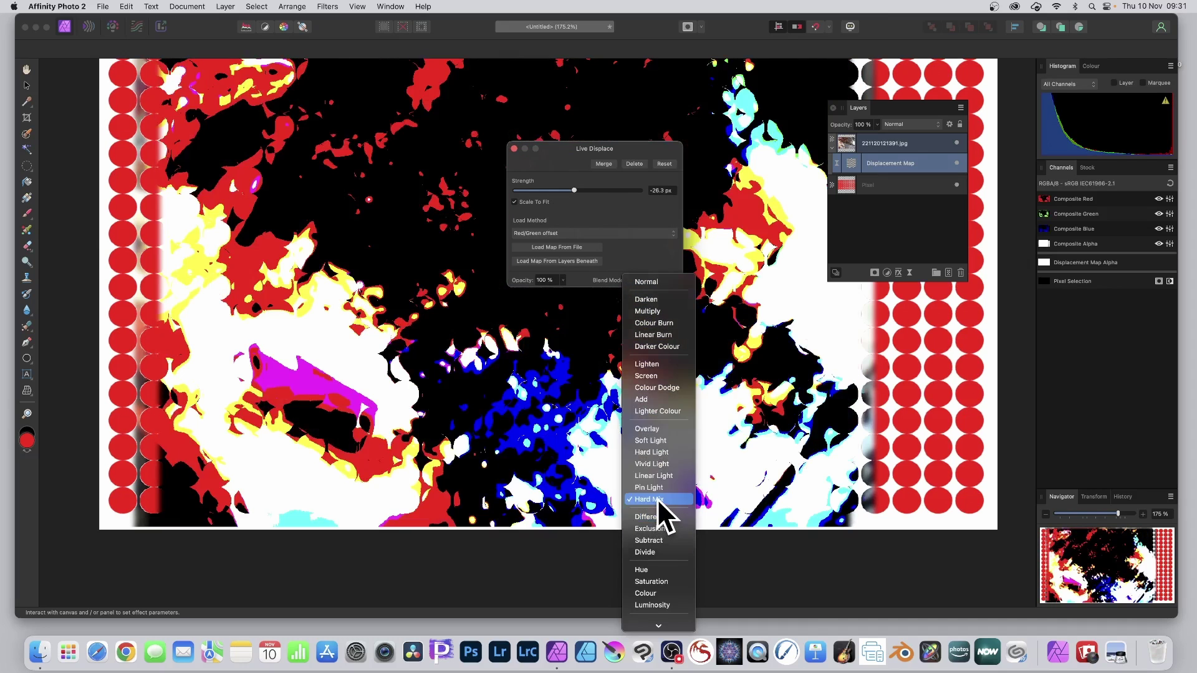
click(657, 499)
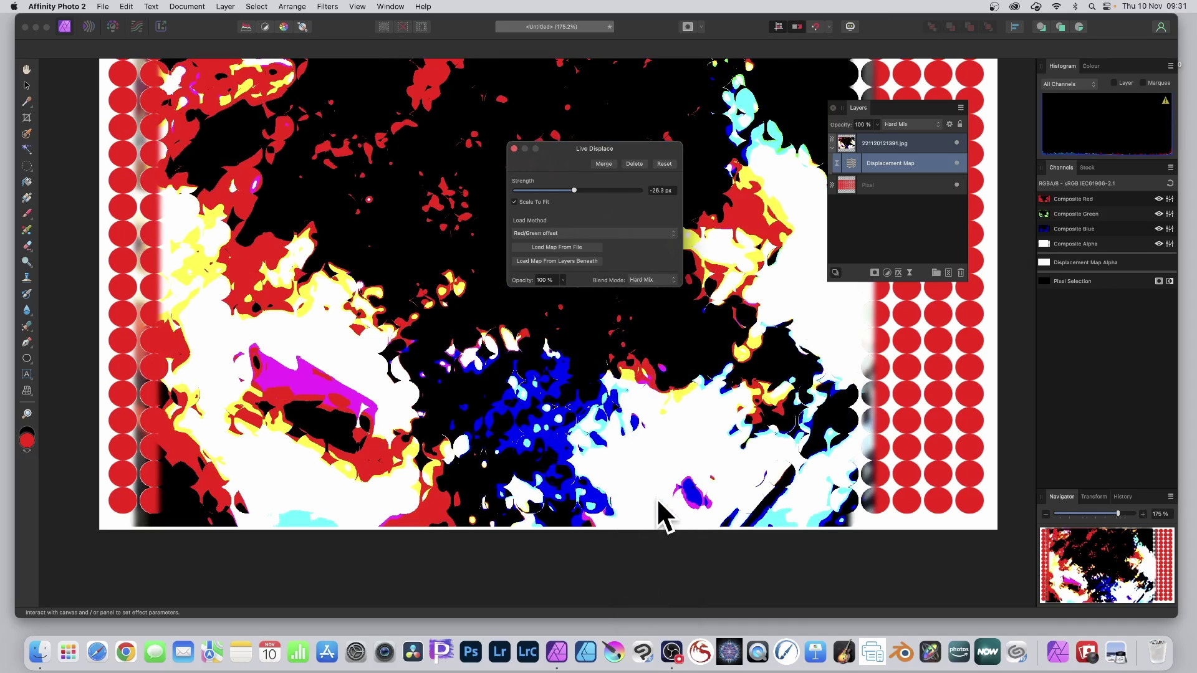
click(646, 279)
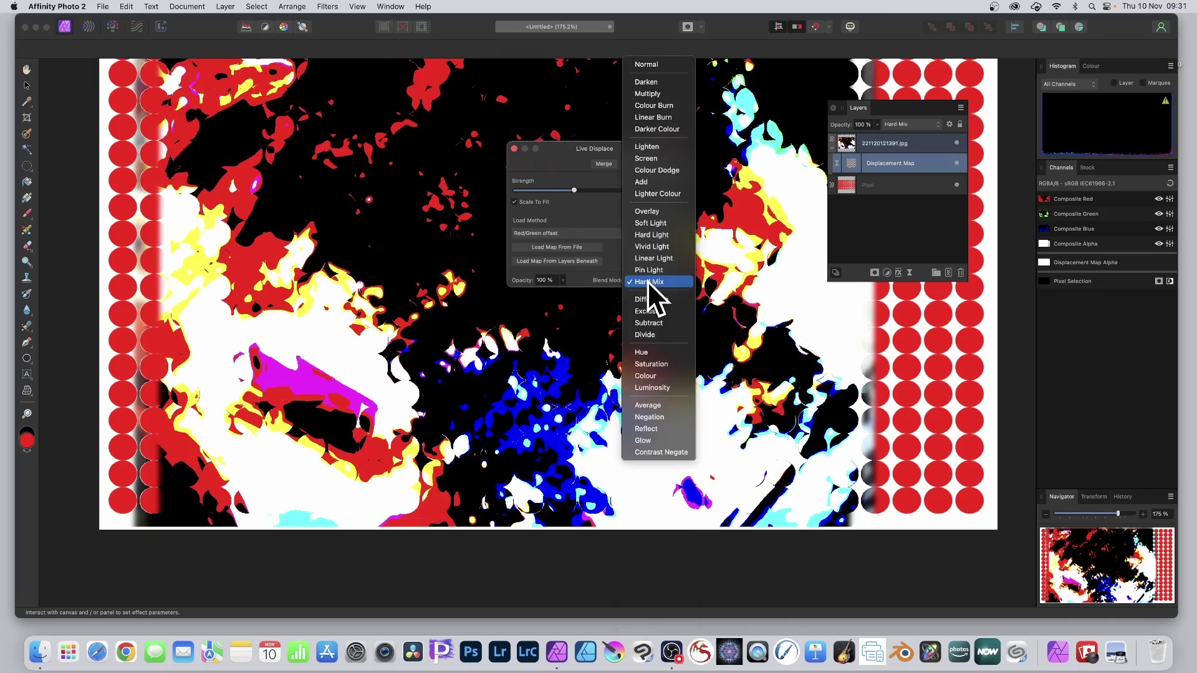
click(647, 63)
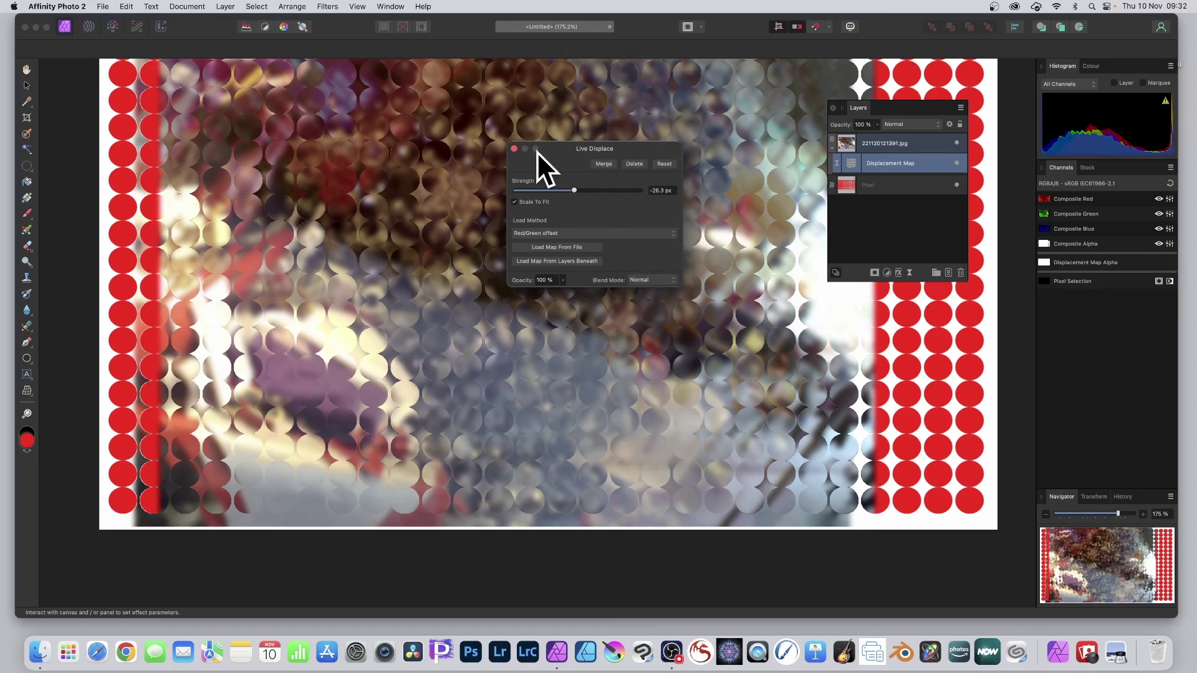
Rasterise the 221120121391.jpg layer to bake the displacement into the photo.
click(515, 148)
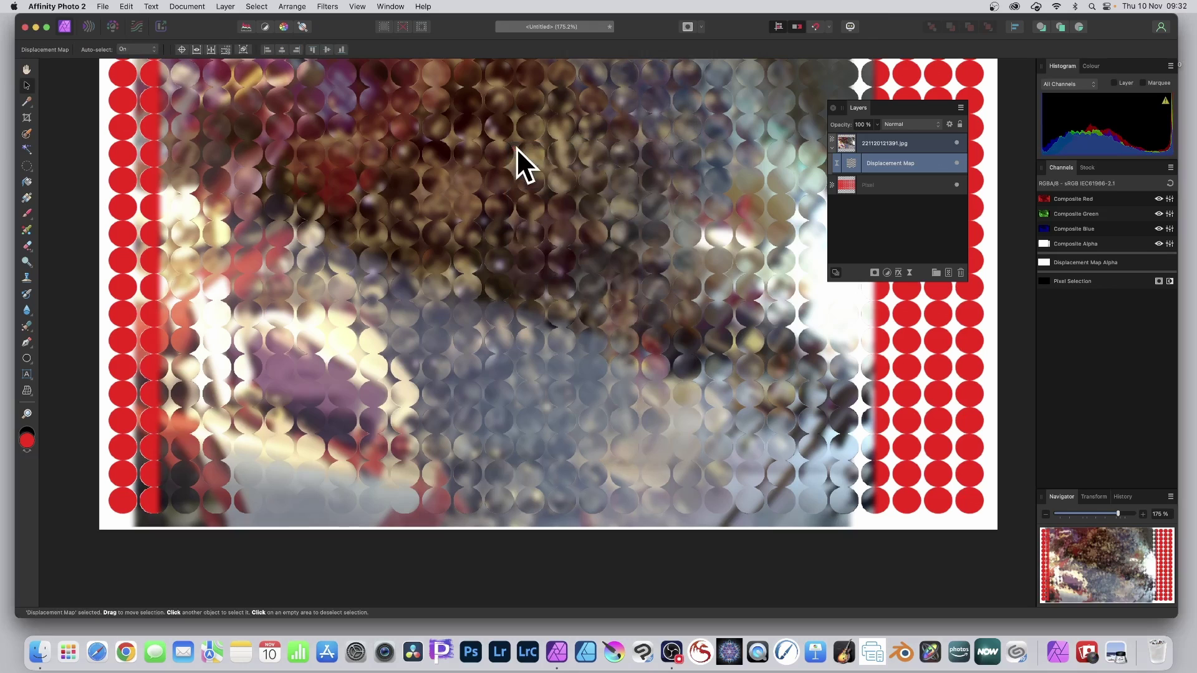
click(887, 146)
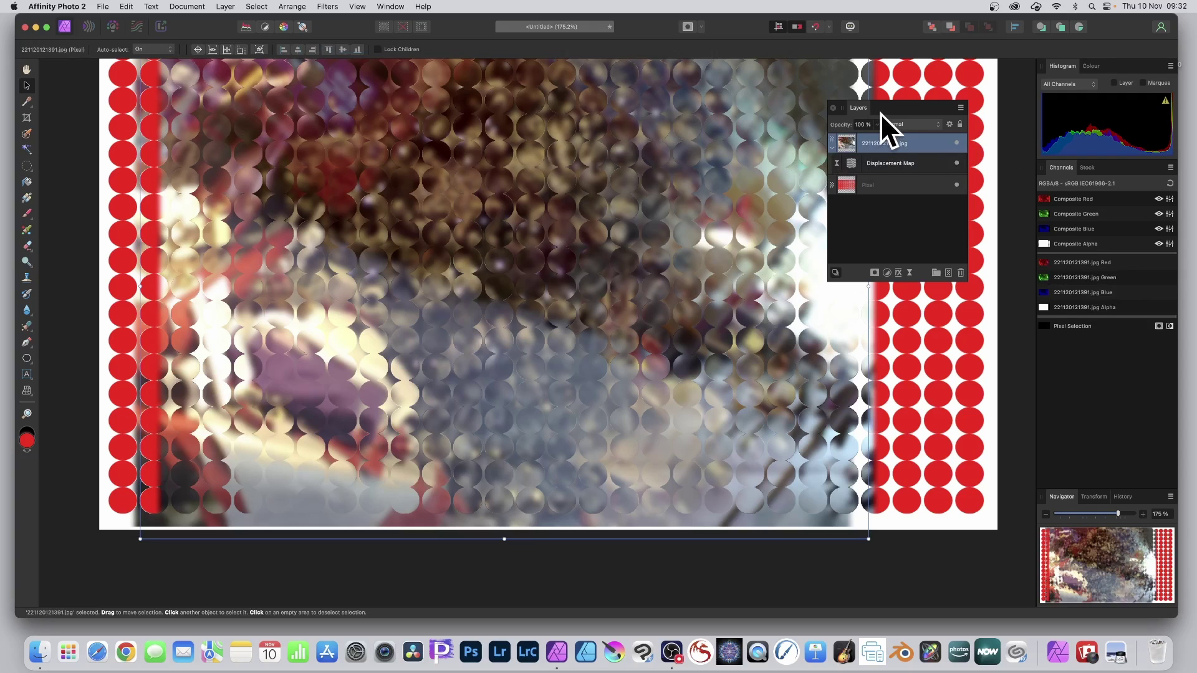
click(225, 7)
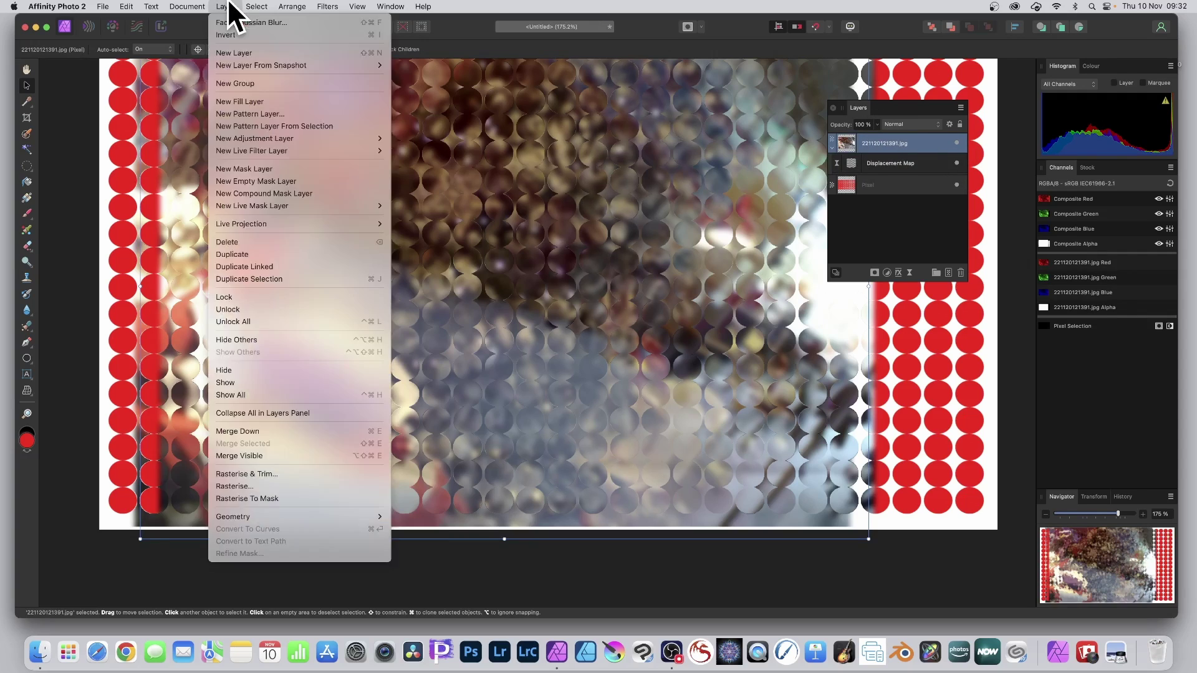
click(249, 487)
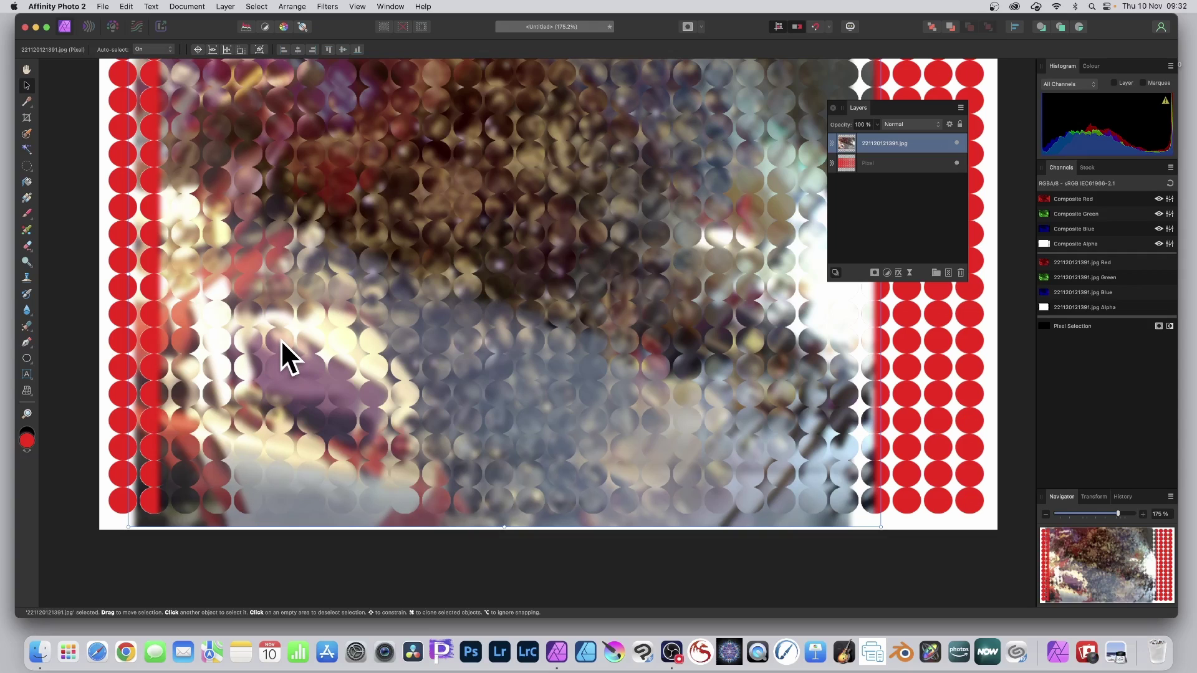
Add another Distort > Displace live filter to the photo and raise Strength to 320.2 px.
click(220, 5)
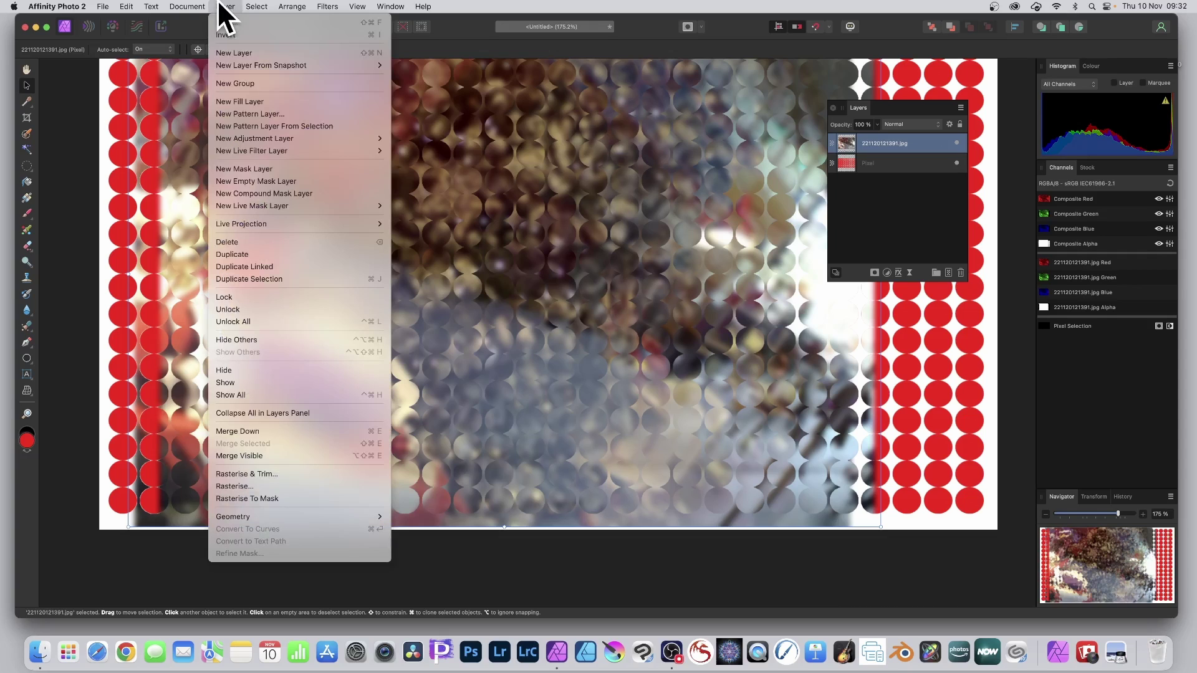
mouse_move(245, 151)
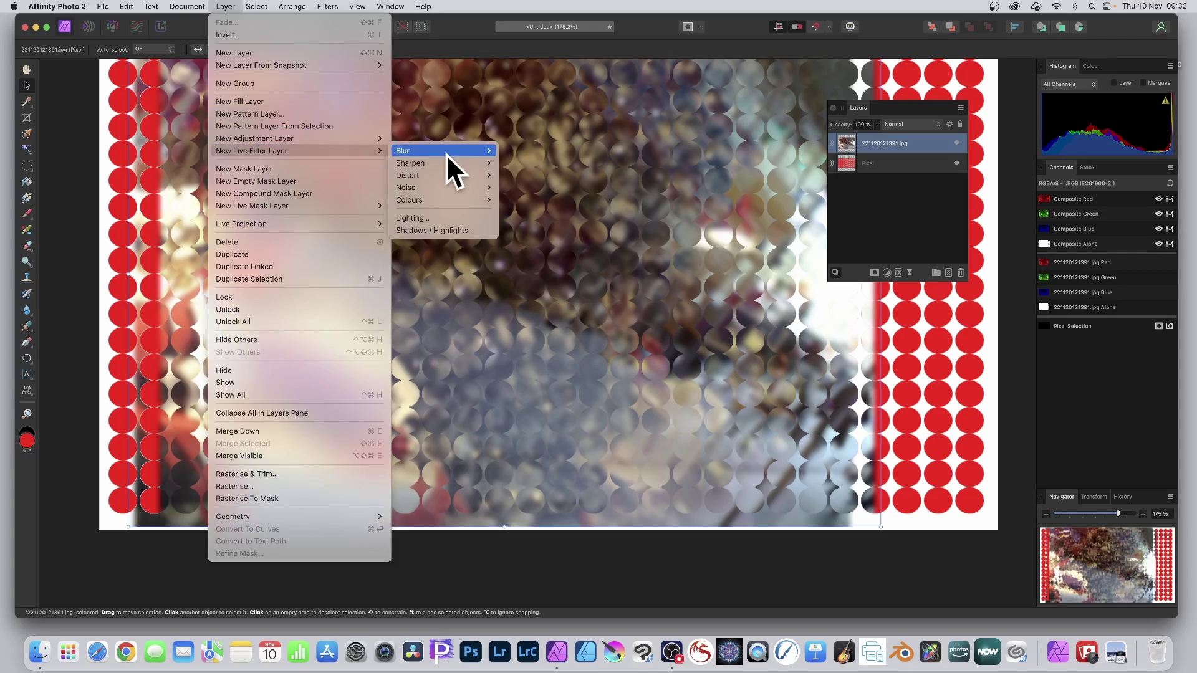
mouse_move(430, 176)
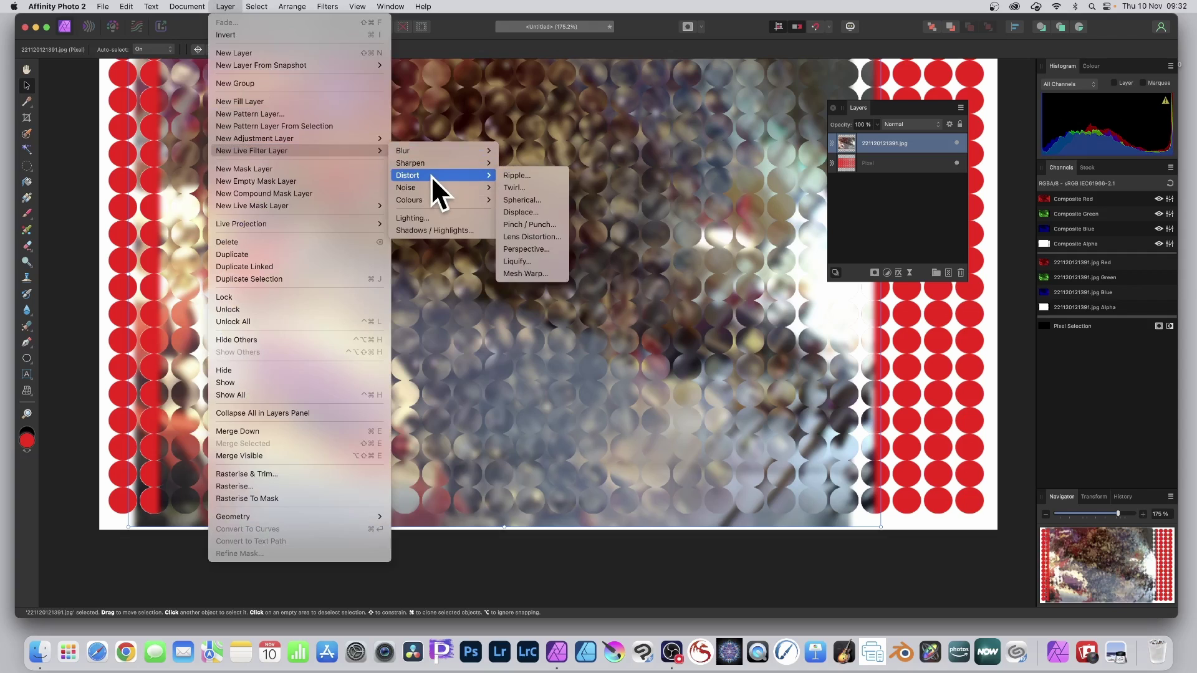
click(542, 213)
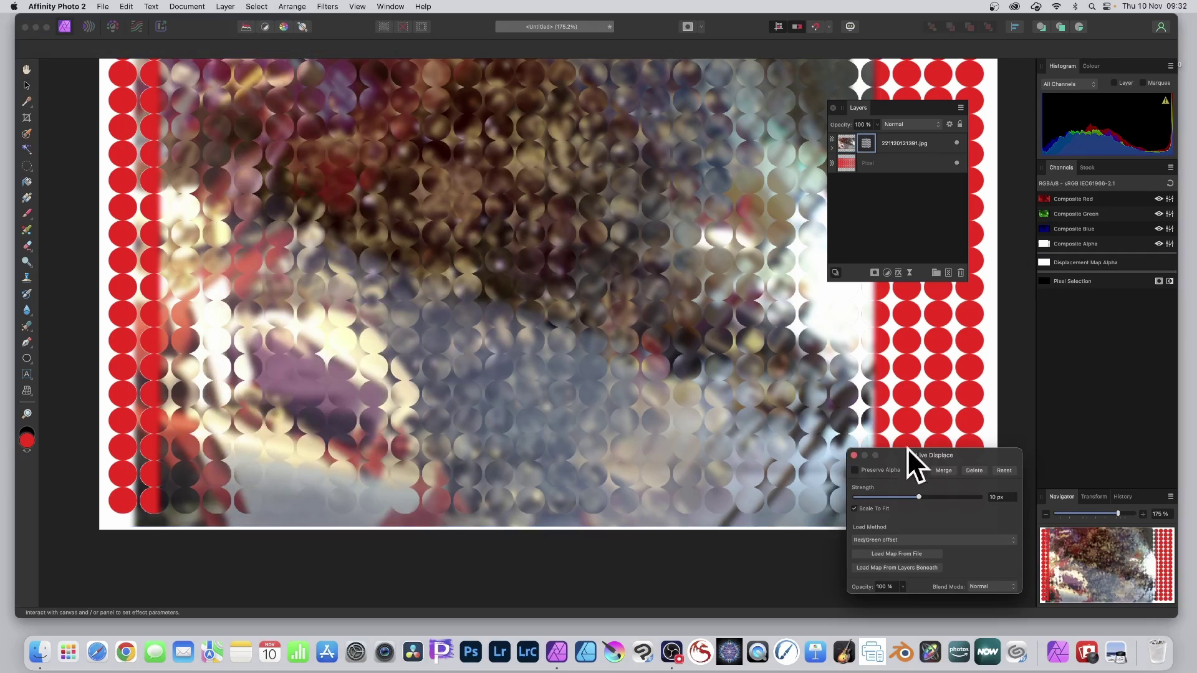
drag(961, 456, 645, 126)
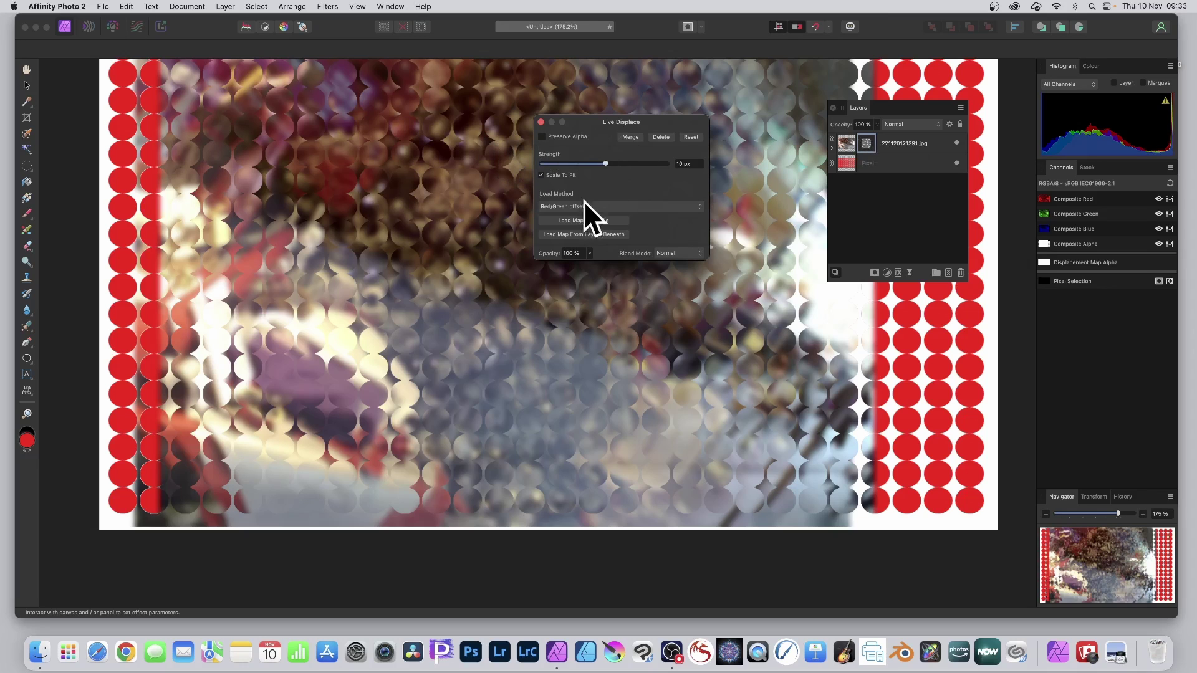
drag(604, 160, 633, 171)
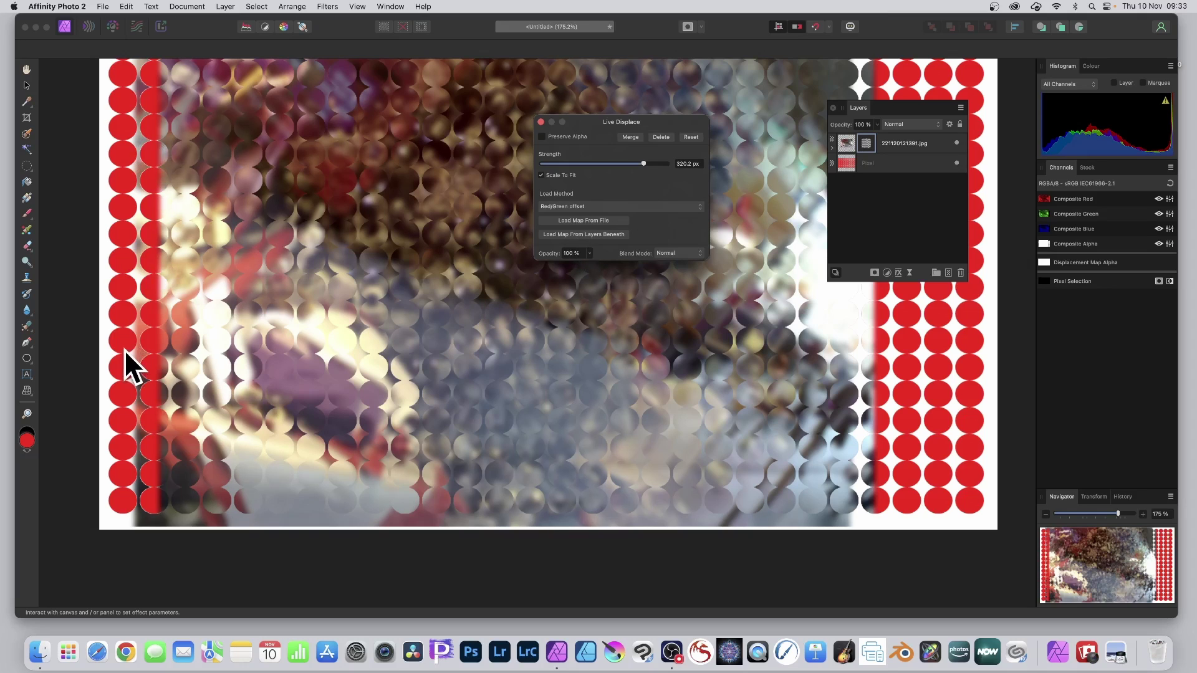
Load 100620121372.jpg from file as the displacement map.
click(586, 219)
click(538, 206)
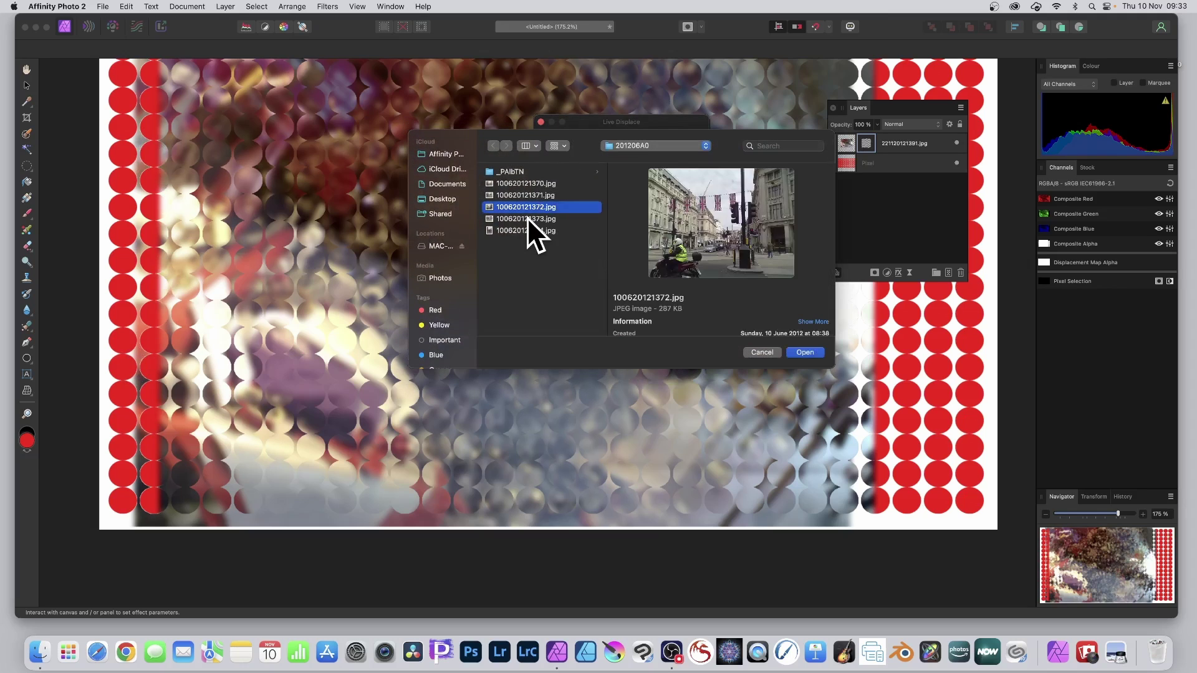
click(811, 351)
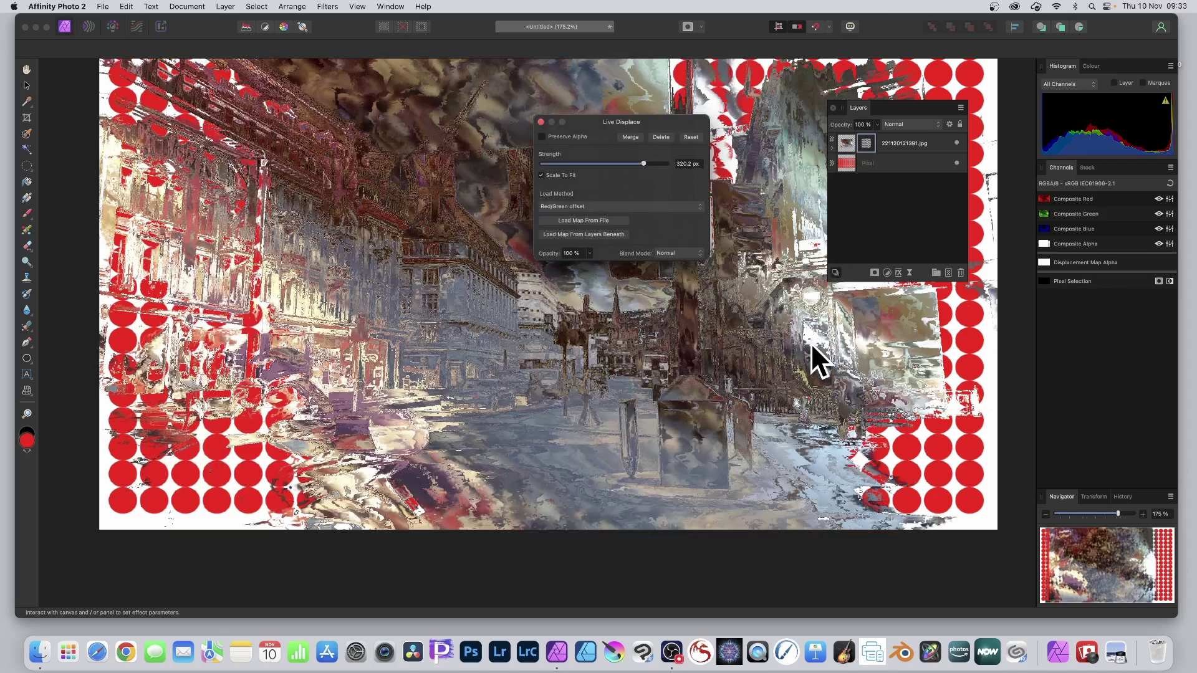
drag(616, 122, 708, 99)
Experiment with Strength and Preserve Alpha, settling at 54 px with alpha not preserved.
drag(734, 142, 708, 140)
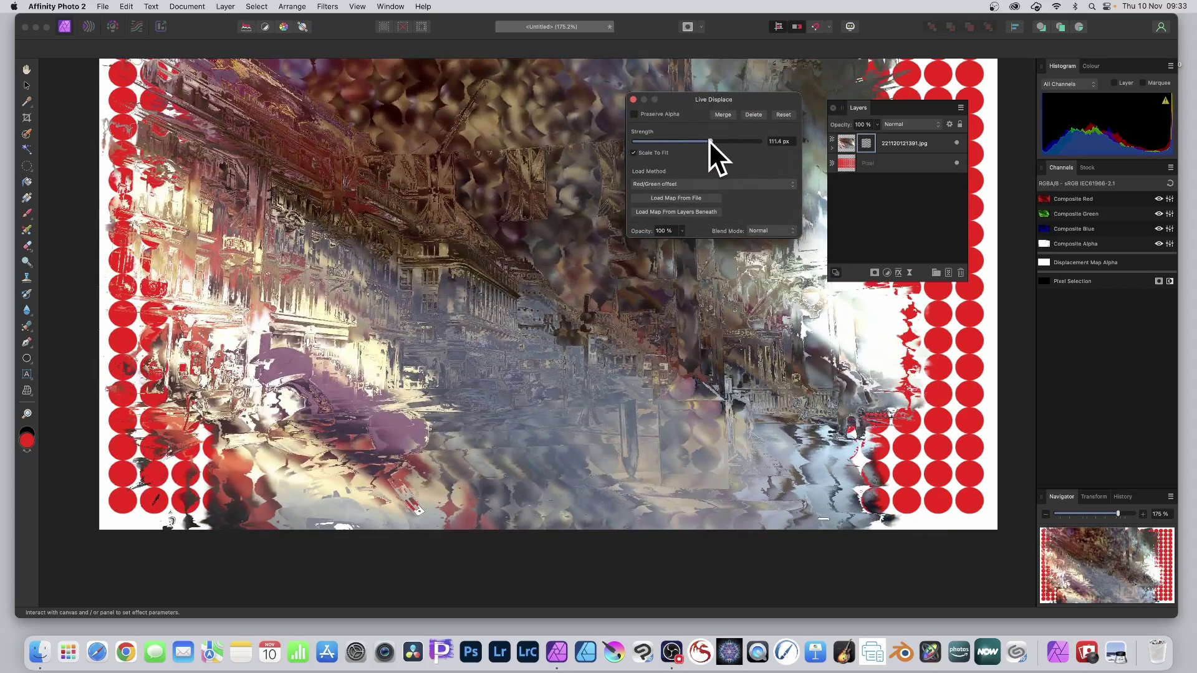
mouse_move(709, 140)
mouse_down()
mouse_move(646, 143)
mouse_move(687, 145)
mouse_up()
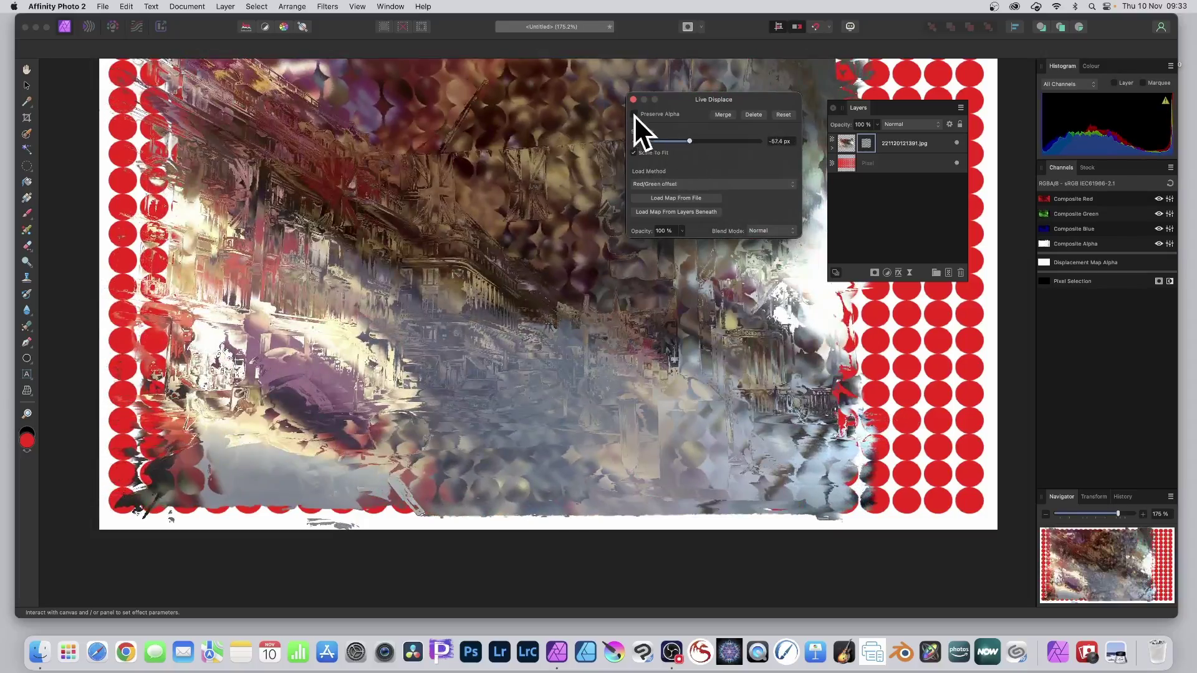
click(634, 115)
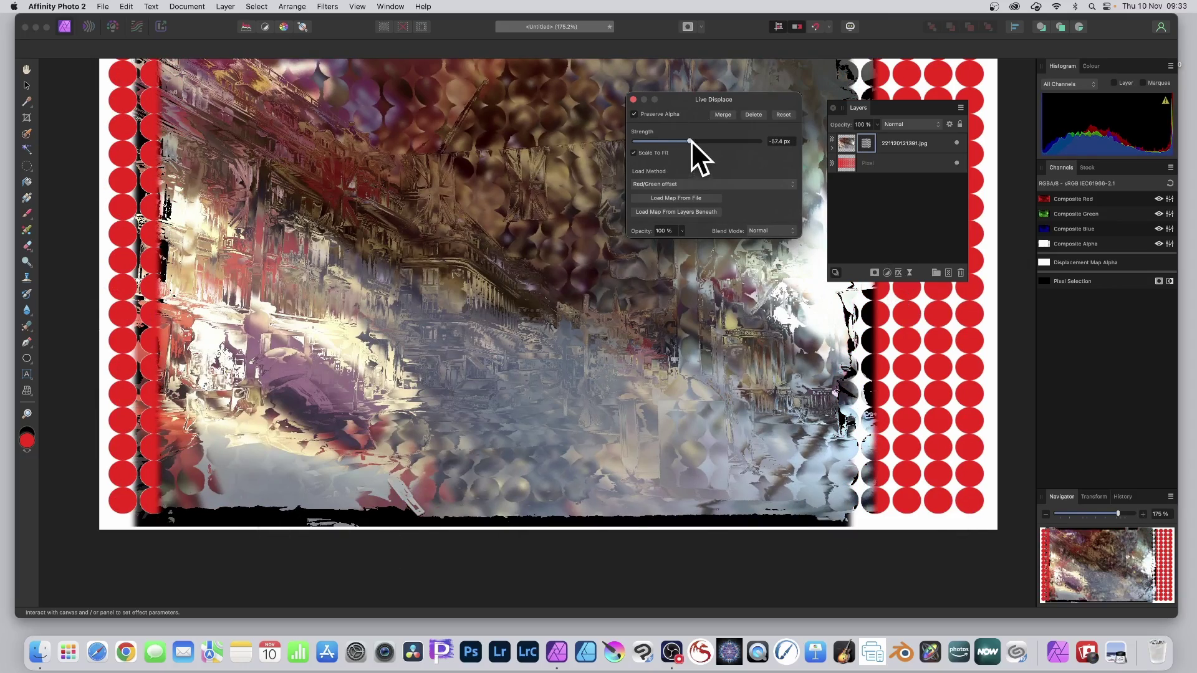
mouse_move(692, 141)
mouse_down()
mouse_move(710, 141)
mouse_move(646, 140)
mouse_move(703, 141)
mouse_up()
click(634, 114)
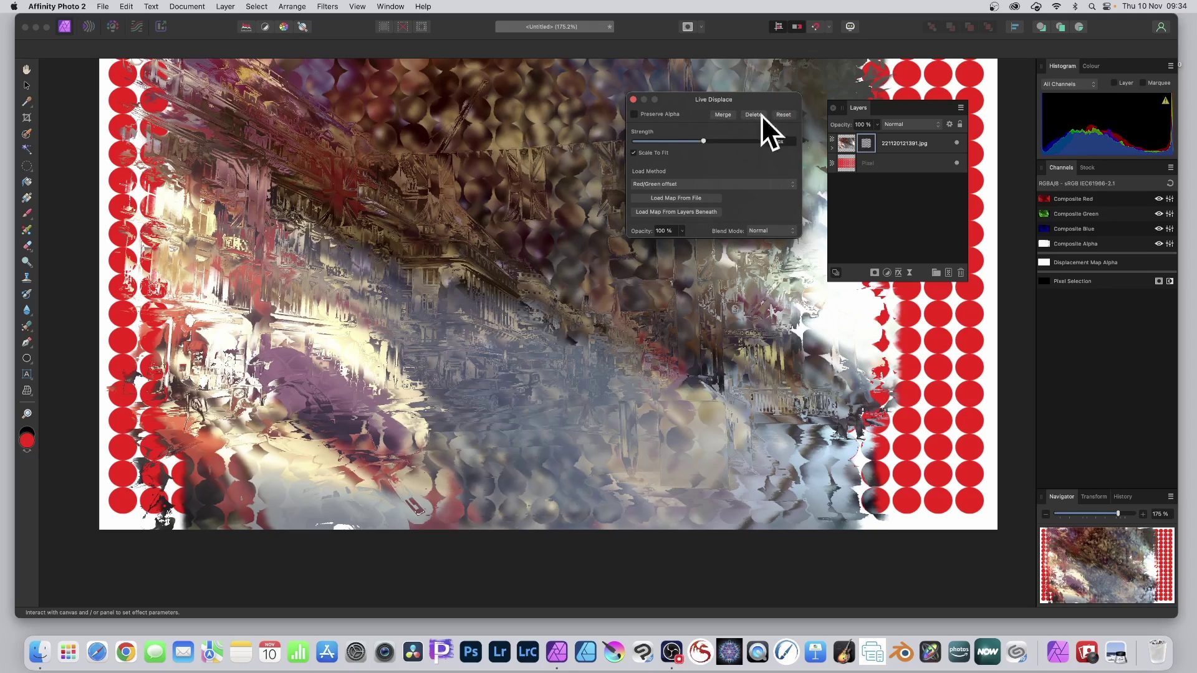
Try Sobel 3x3 intensity offset, then return the Load Method to Red/Green offset.
click(692, 184)
click(686, 175)
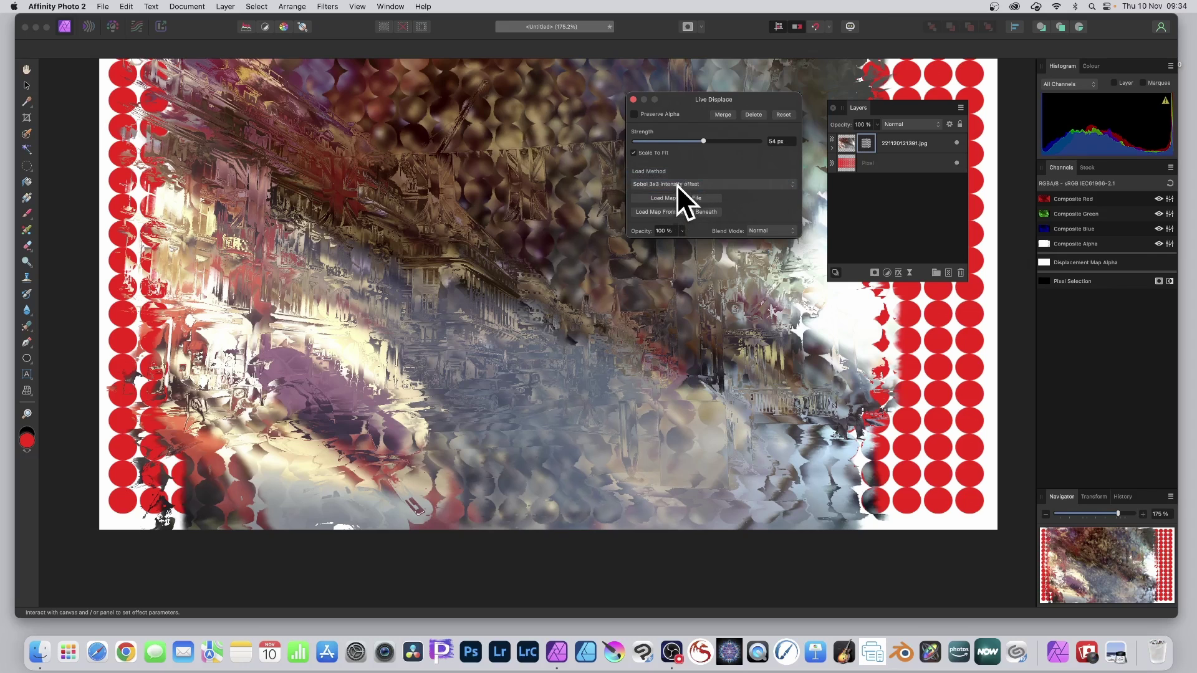
click(677, 185)
click(675, 194)
Set Strength to -131 px, trying Vivid Light and Hard Mix before keeping Normal blend mode.
click(768, 232)
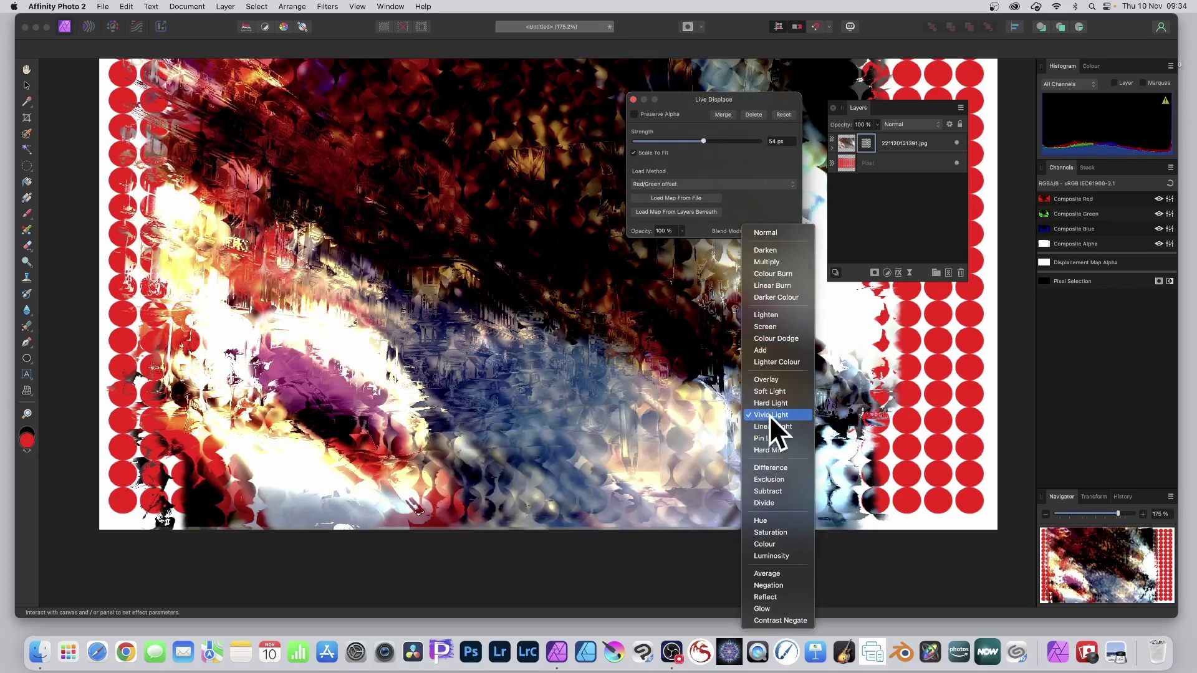
click(773, 412)
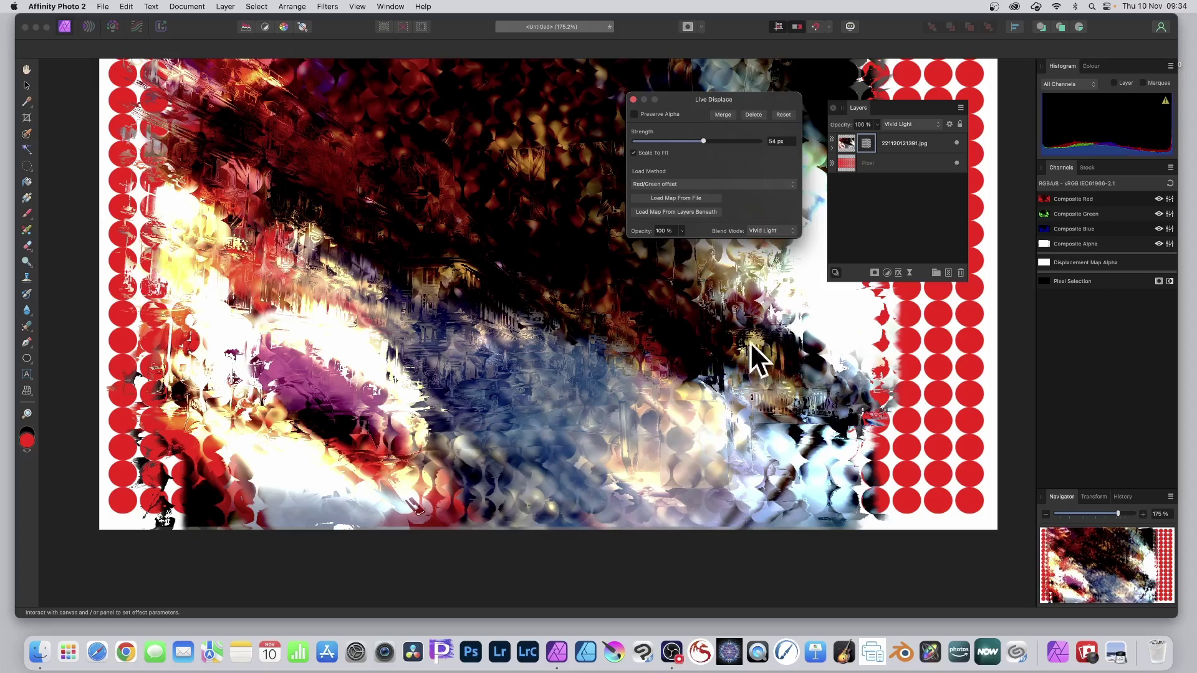
drag(706, 138, 680, 144)
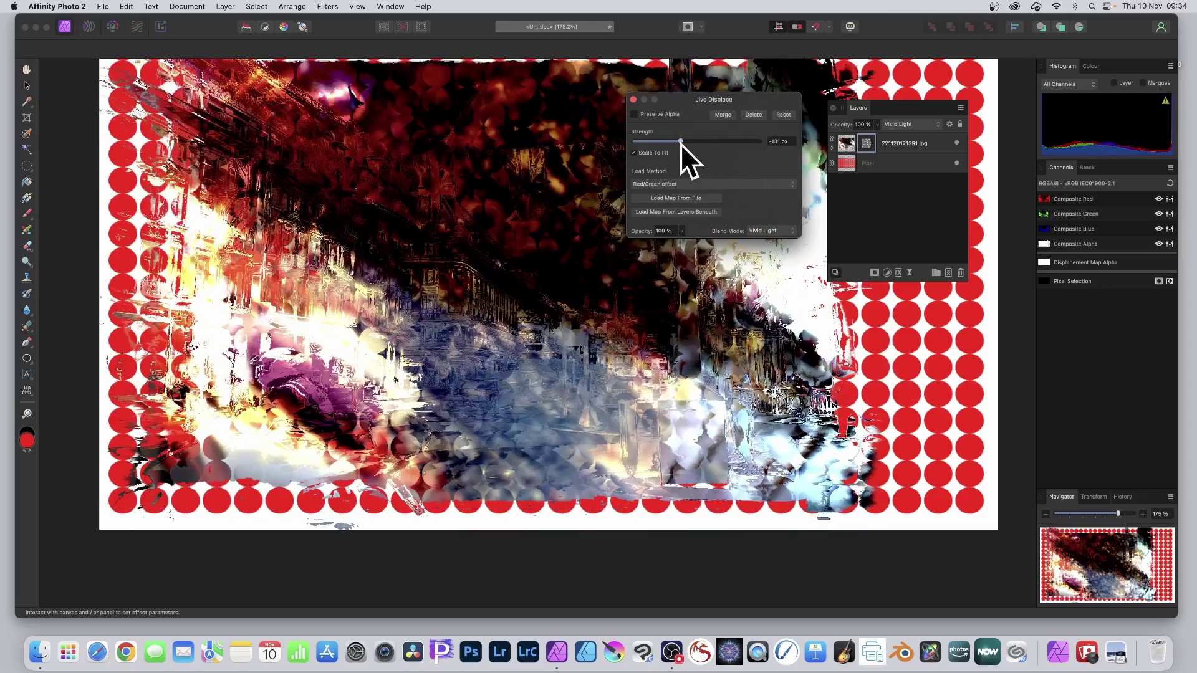
click(770, 232)
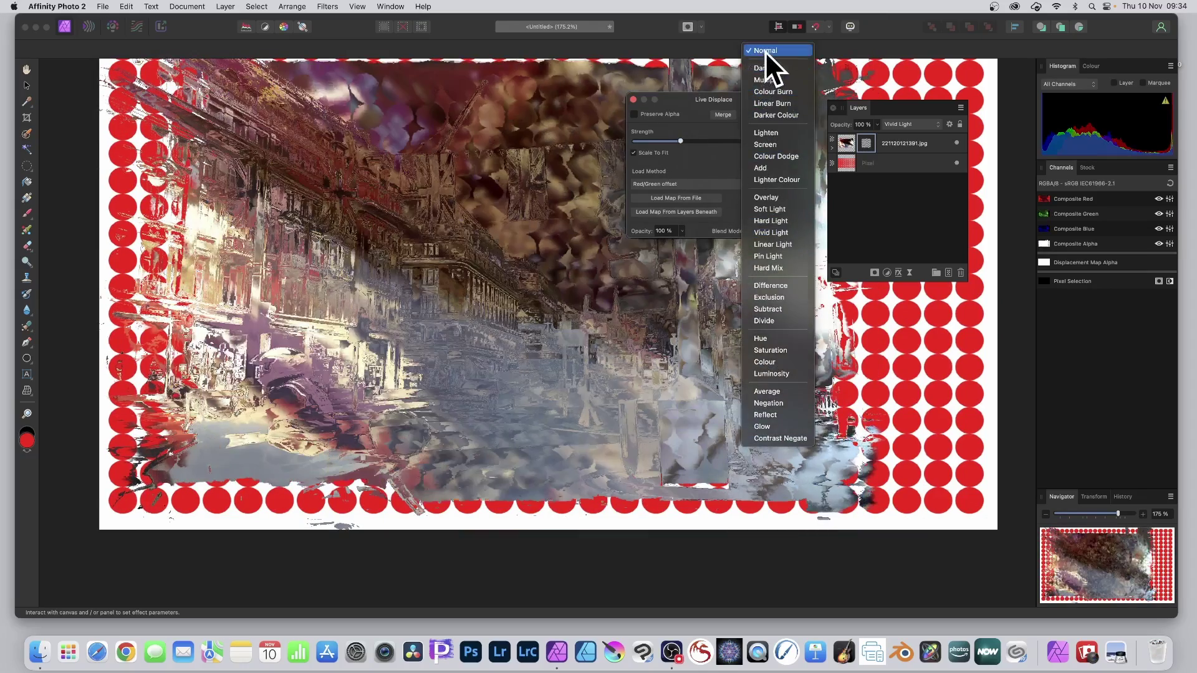
click(766, 51)
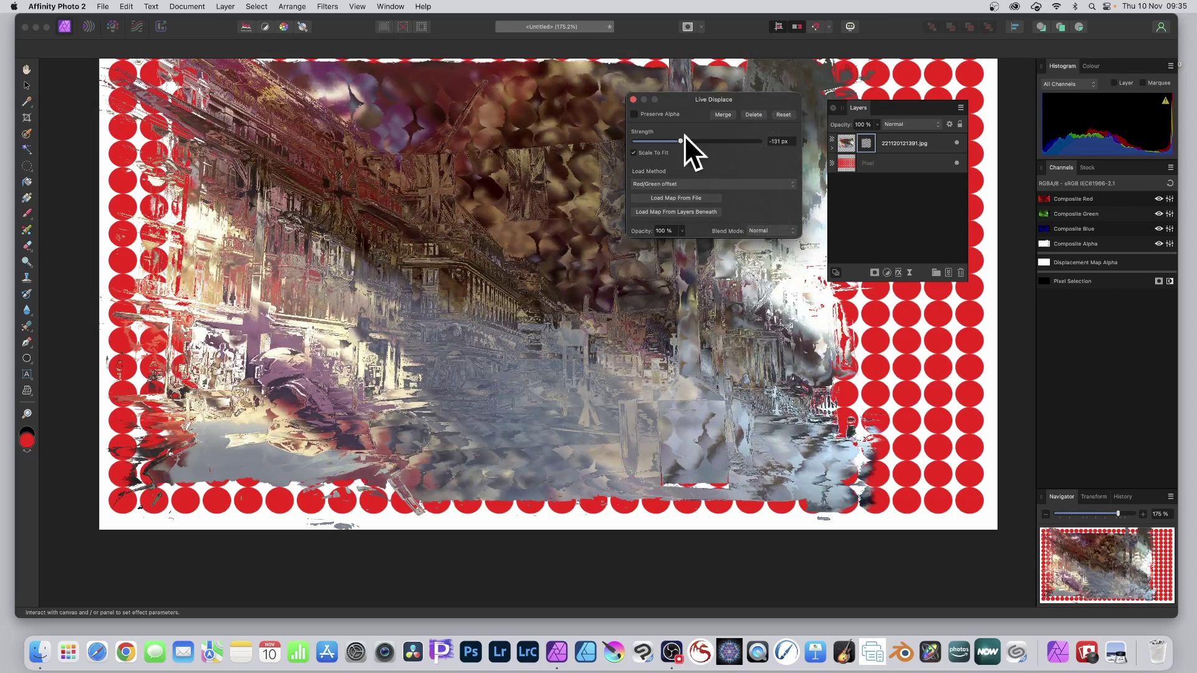
click(769, 229)
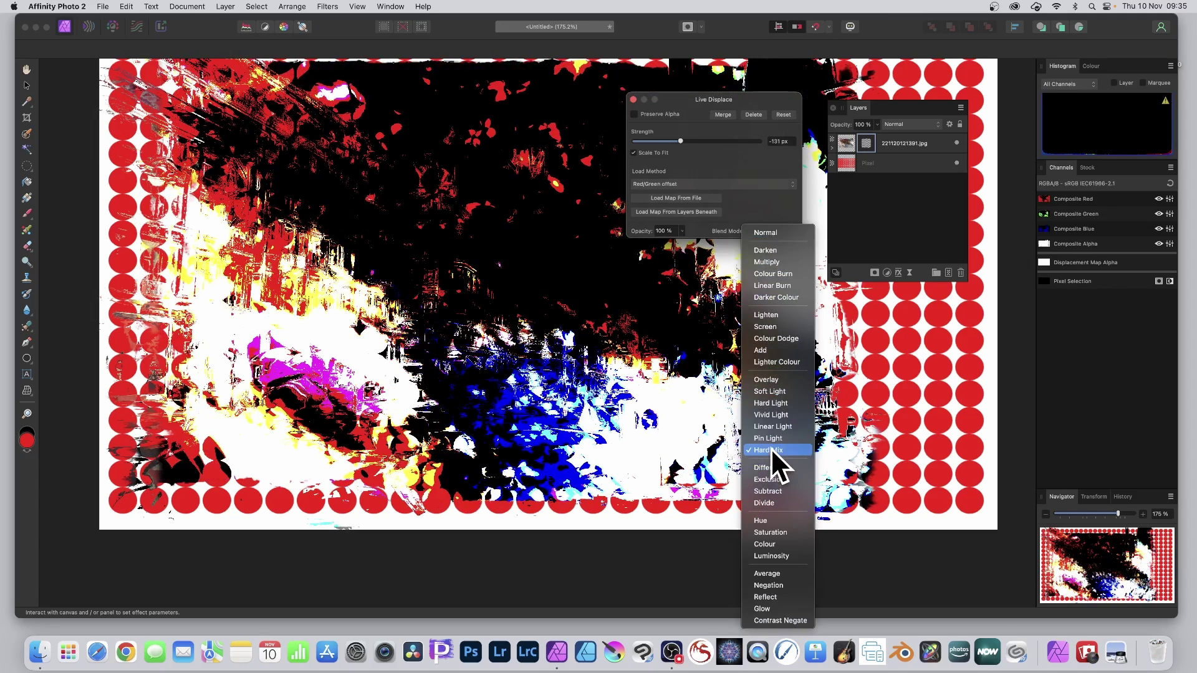
click(766, 233)
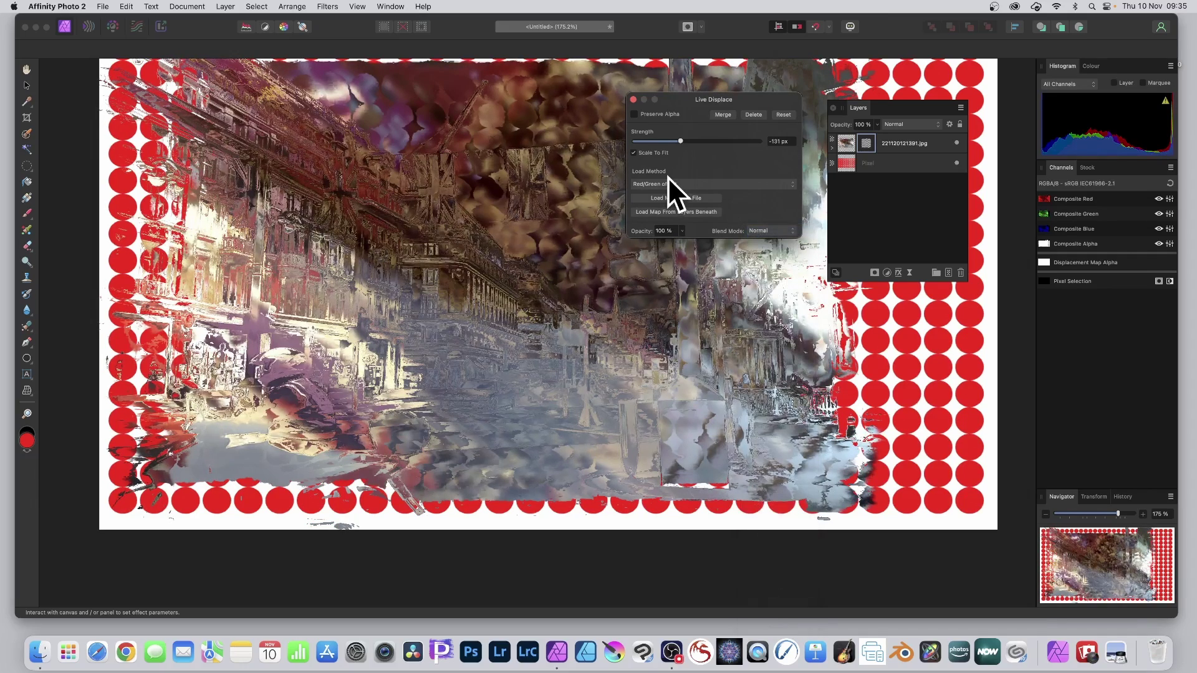
Compare the photo with the Displacement Map hidden and shown, then duplicate that filter.
click(633, 100)
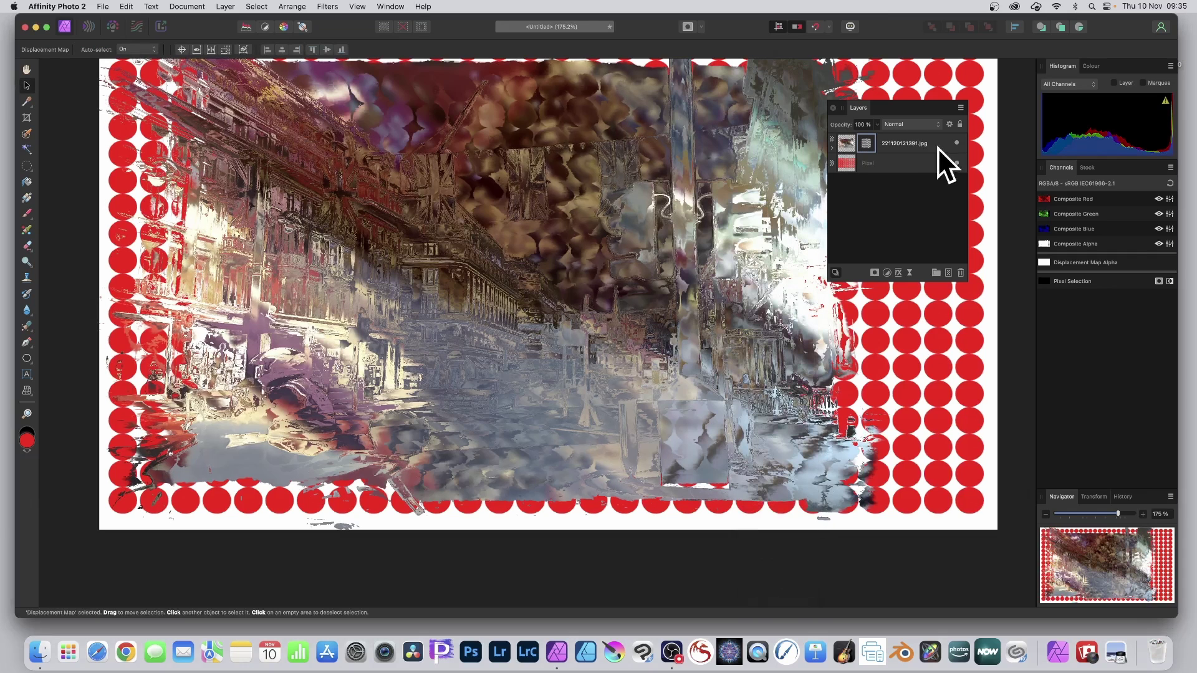
click(834, 149)
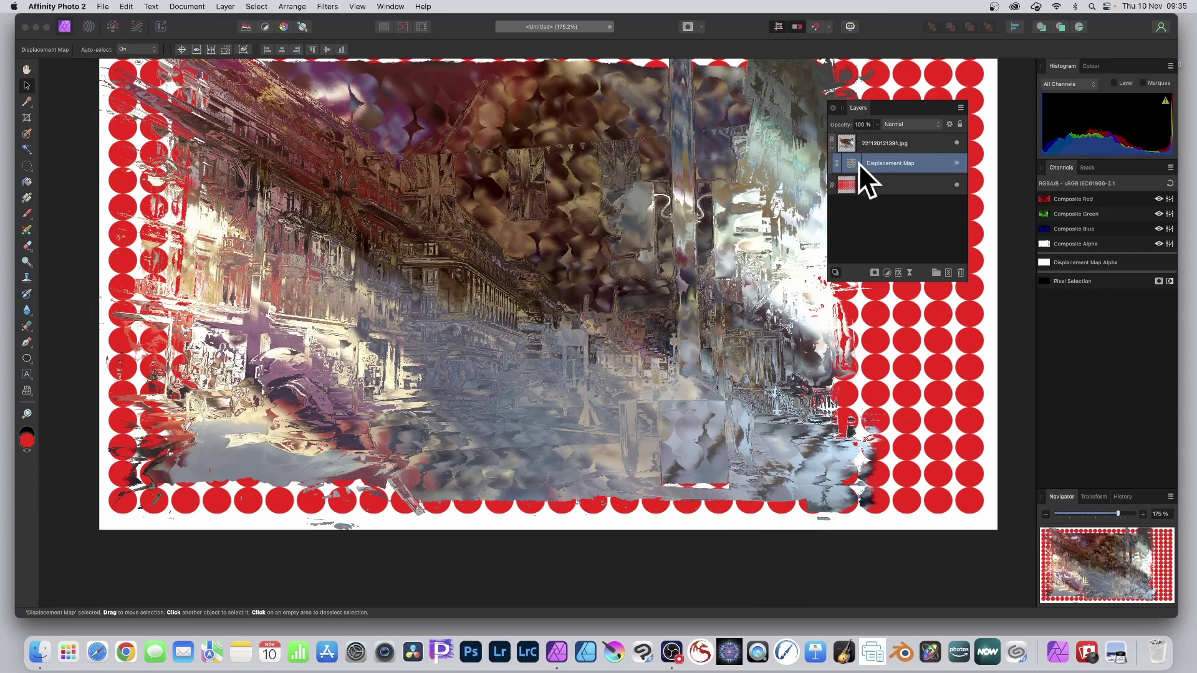
click(956, 163)
click(957, 164)
click(956, 164)
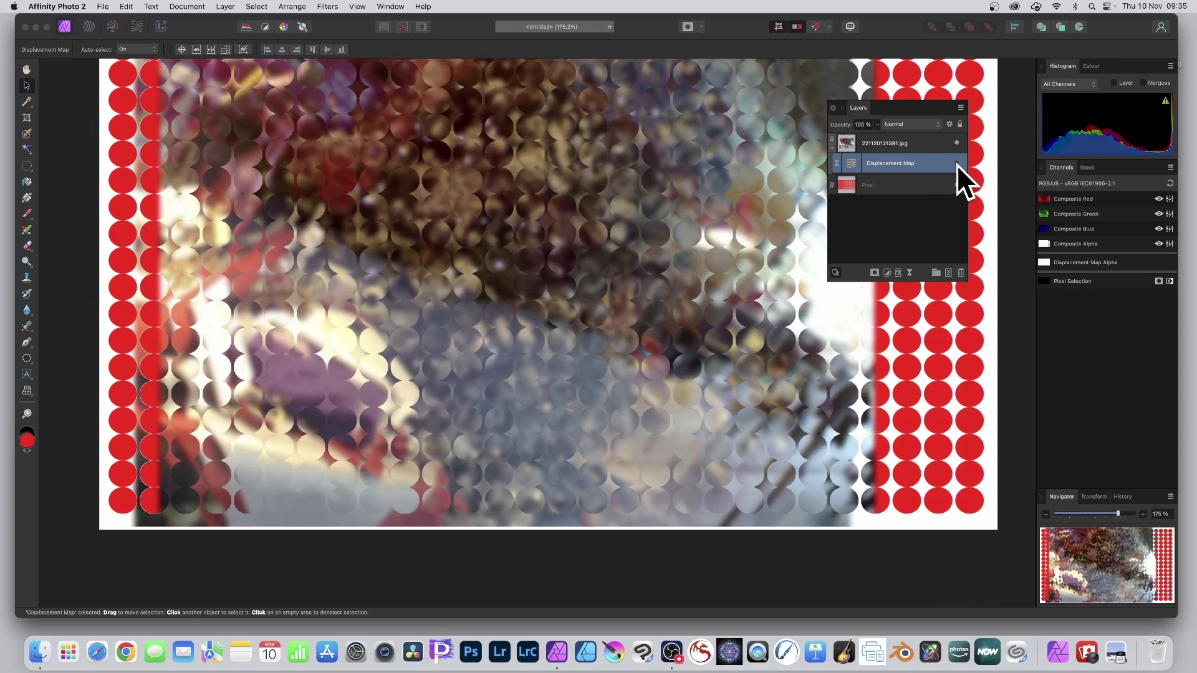
click(956, 163)
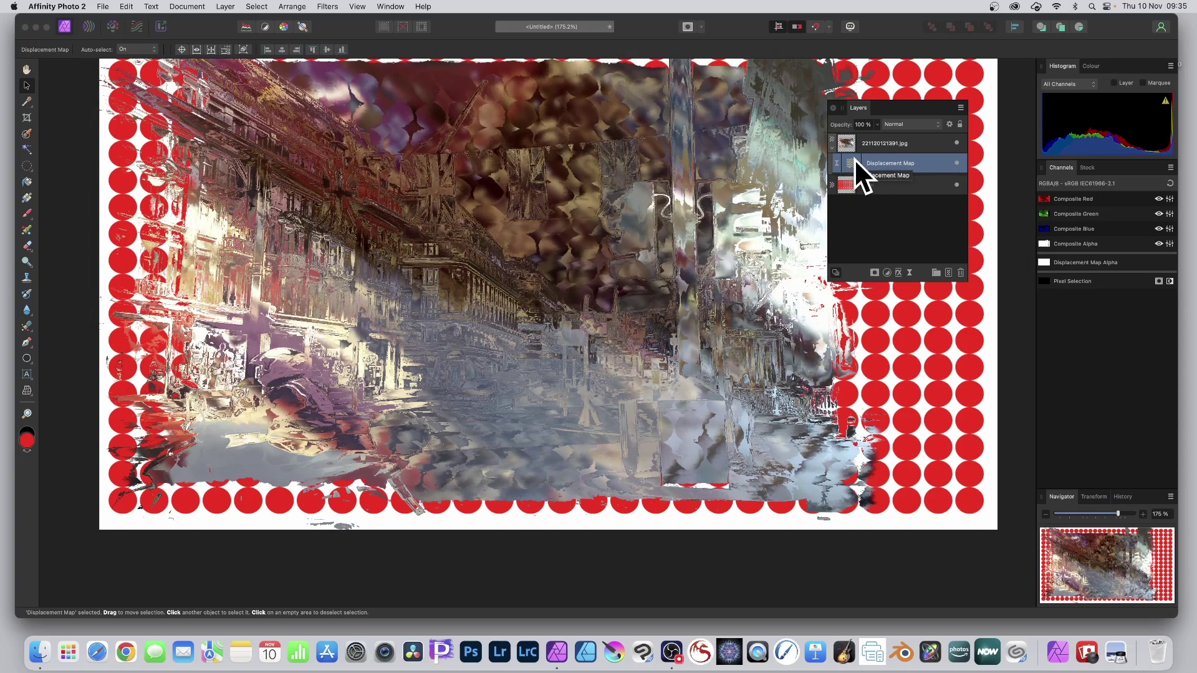
right_click(851, 161)
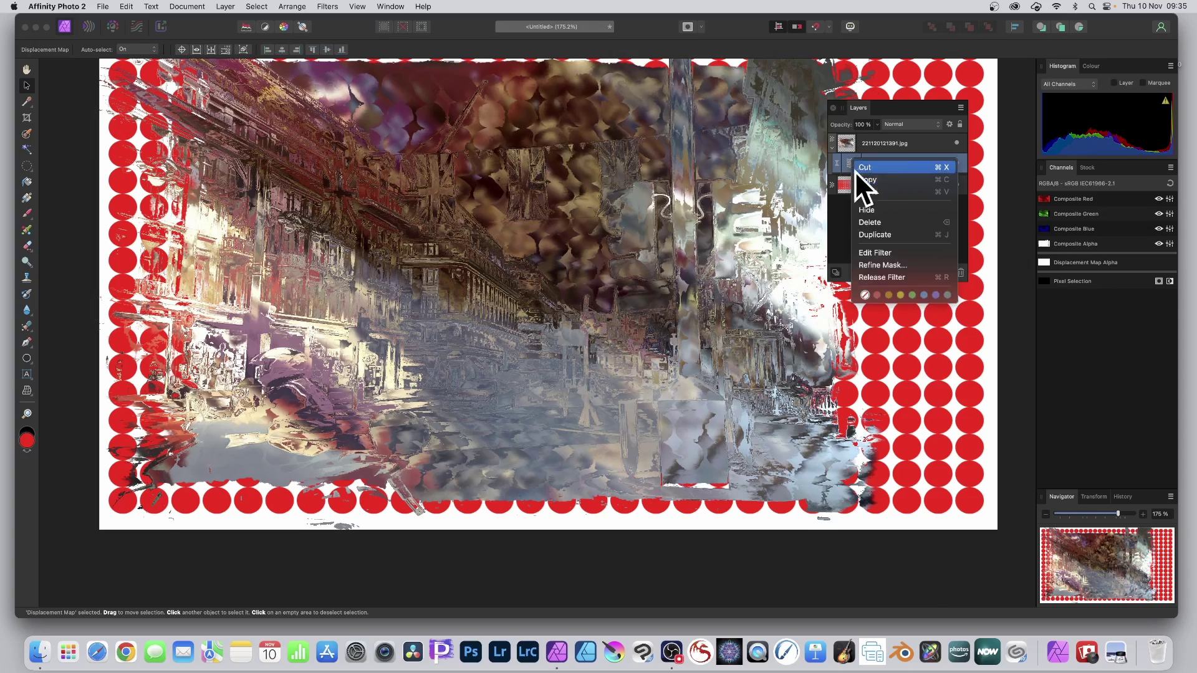
click(868, 235)
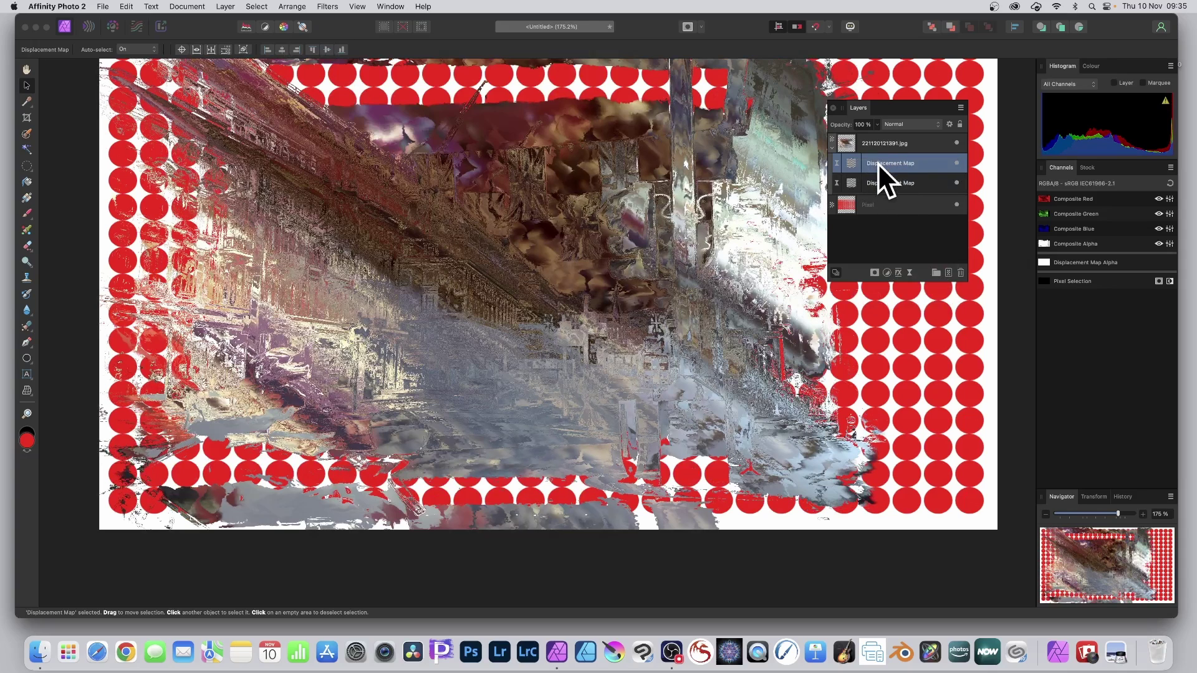
Rename the duplicated displacement filter layer to 'displ 1'.
double_click(879, 163)
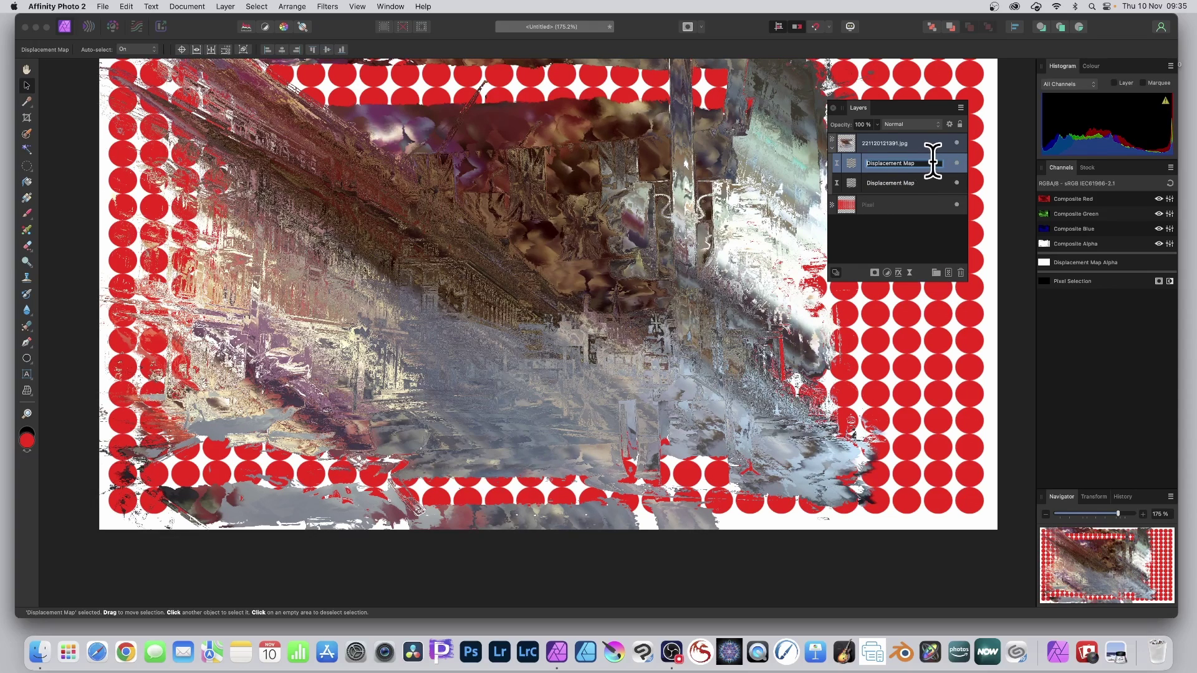
key(Left)
text(displ)
key(Return)
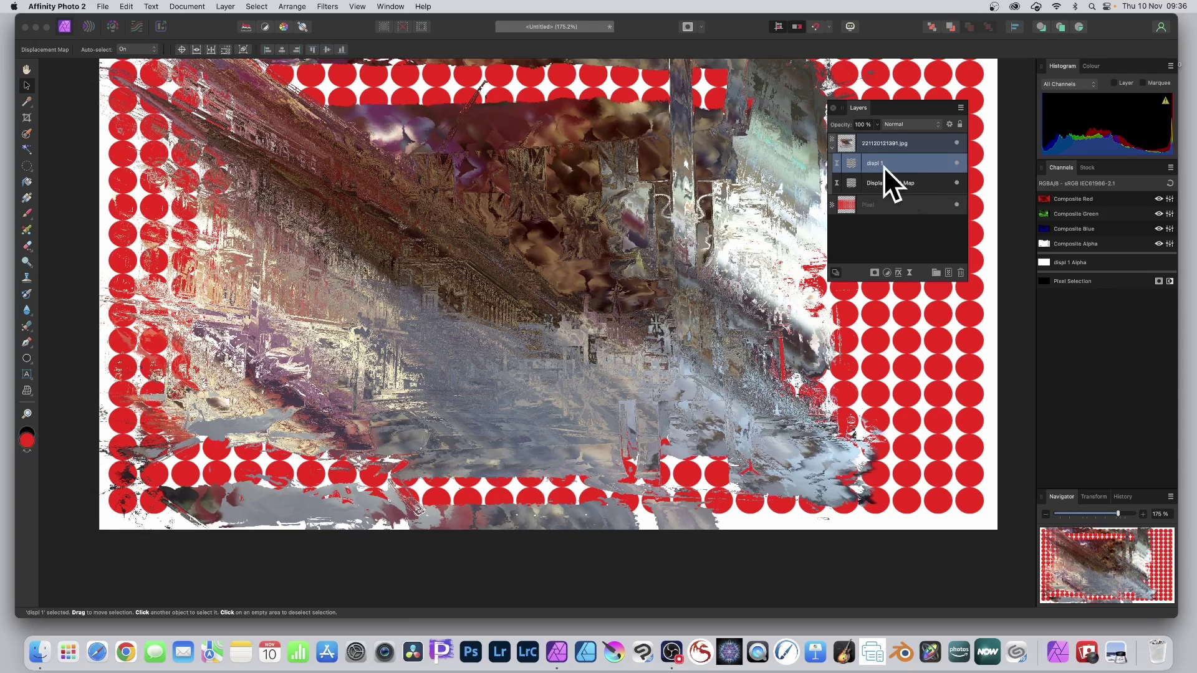
Open the displ 1 Live Displace settings and increase its displacement strength.
double_click(849, 164)
drag(920, 453, 617, 203)
drag(599, 248, 654, 250)
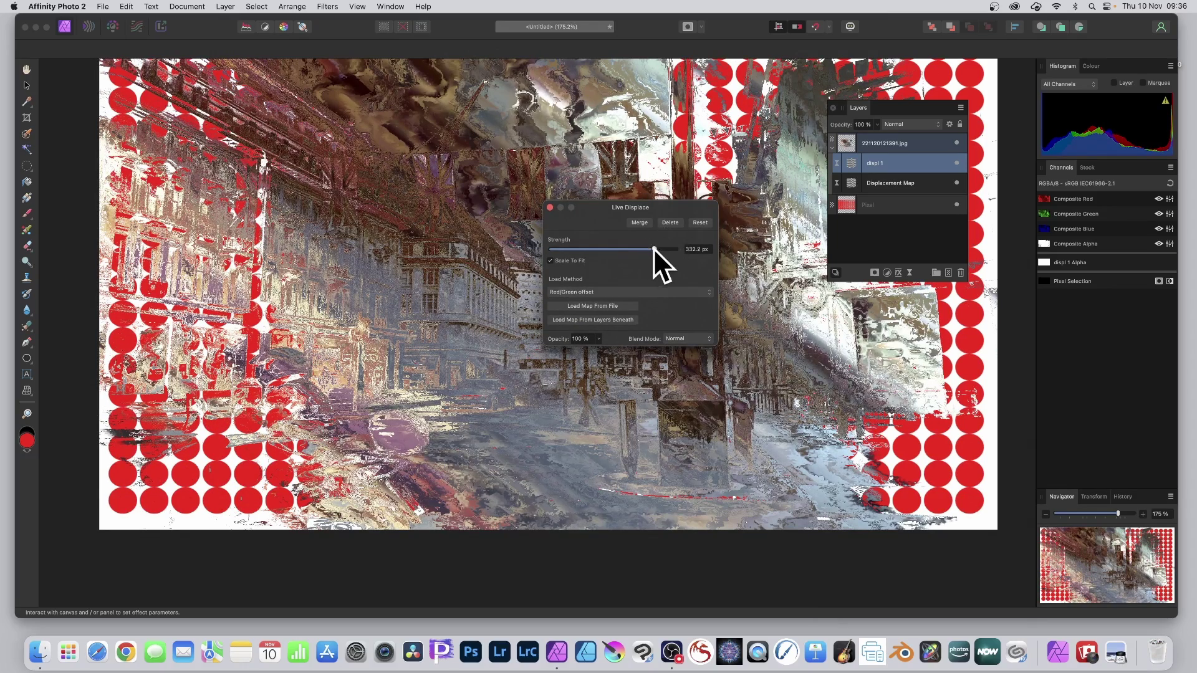
mouse_move(654, 248)
mouse_down()
mouse_move(629, 248)
mouse_move(654, 249)
mouse_up()
Try Sobel 3x3, then keep Red/Green offset as the load method and Normal blending.
click(620, 292)
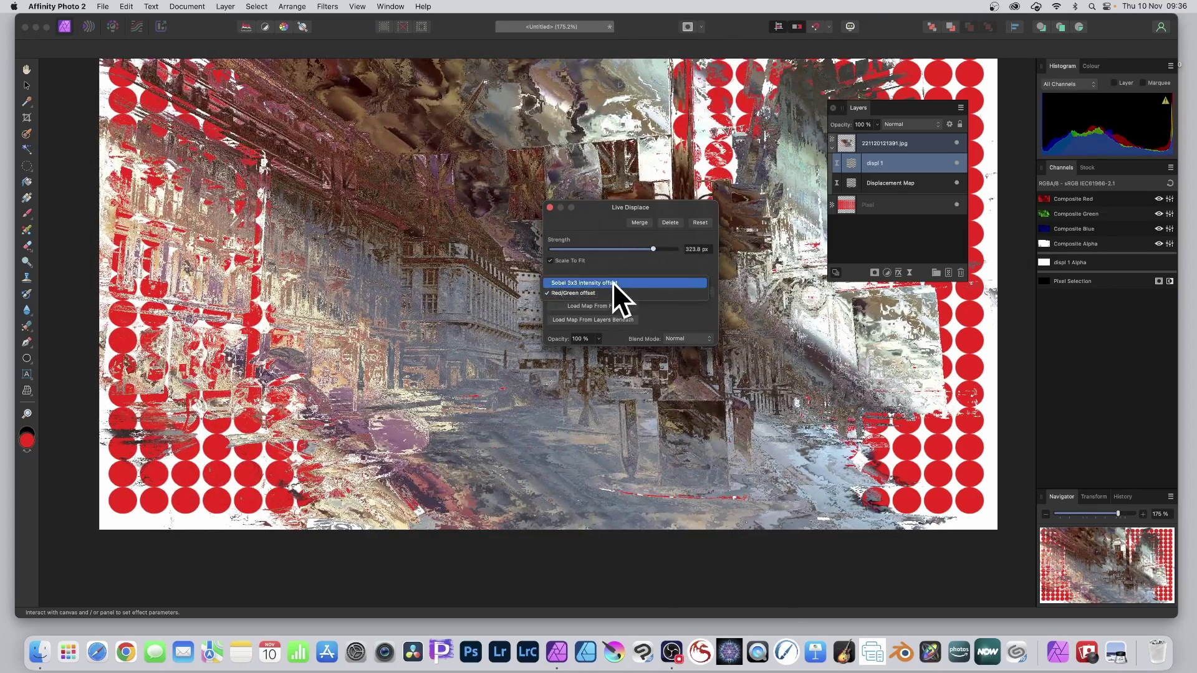
click(612, 283)
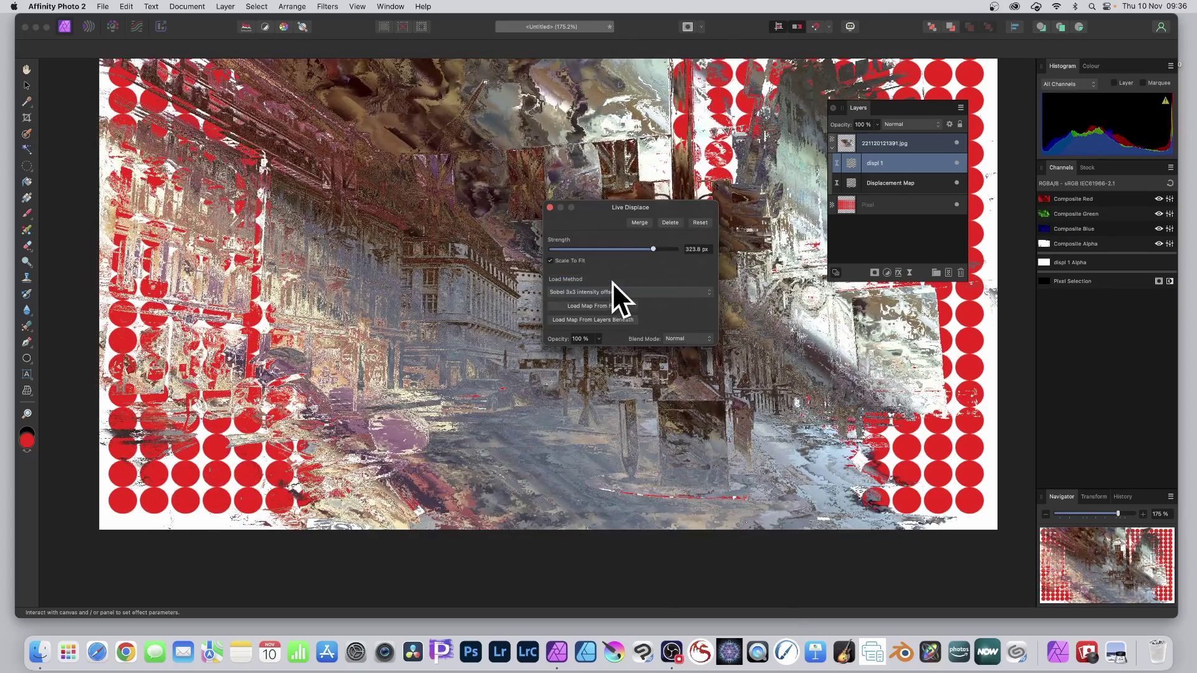
click(612, 288)
click(605, 304)
click(691, 340)
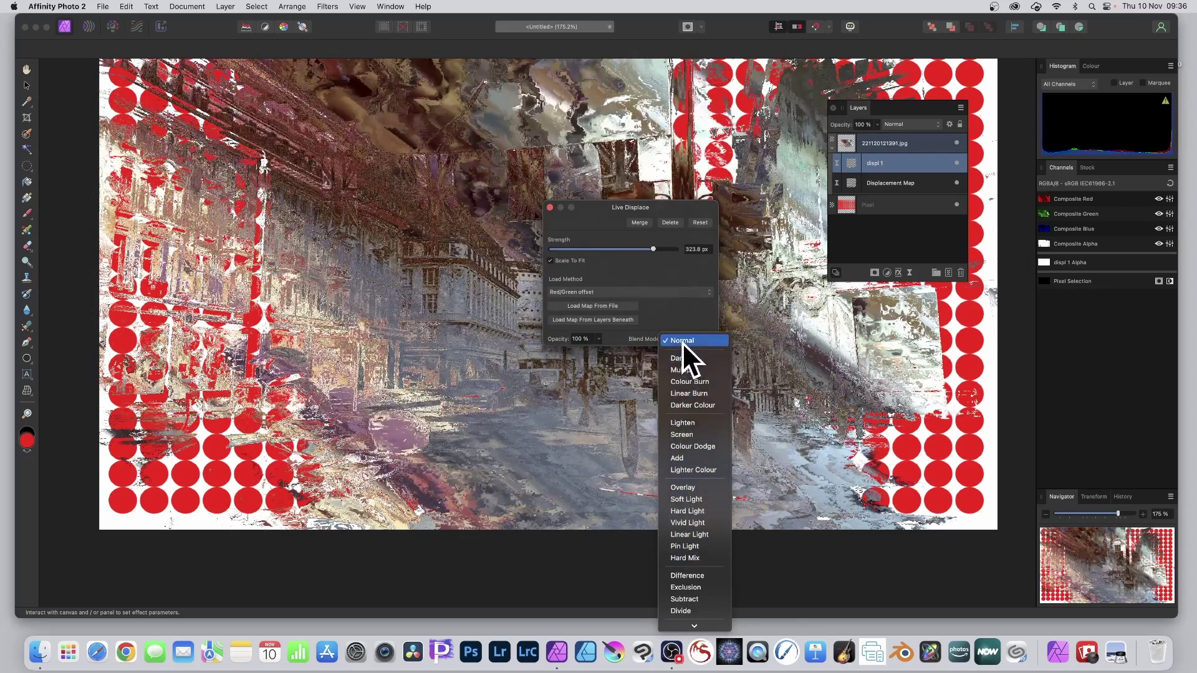
click(681, 341)
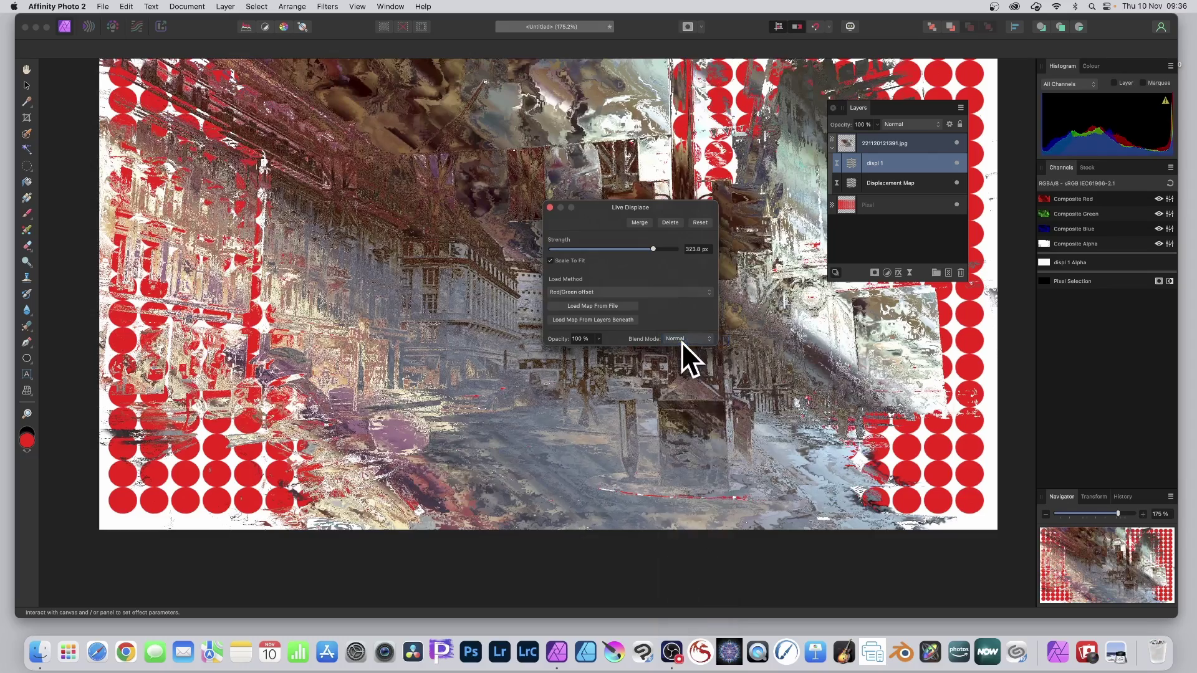
Load 100620121373.jpg from file as the displacement map.
click(577, 320)
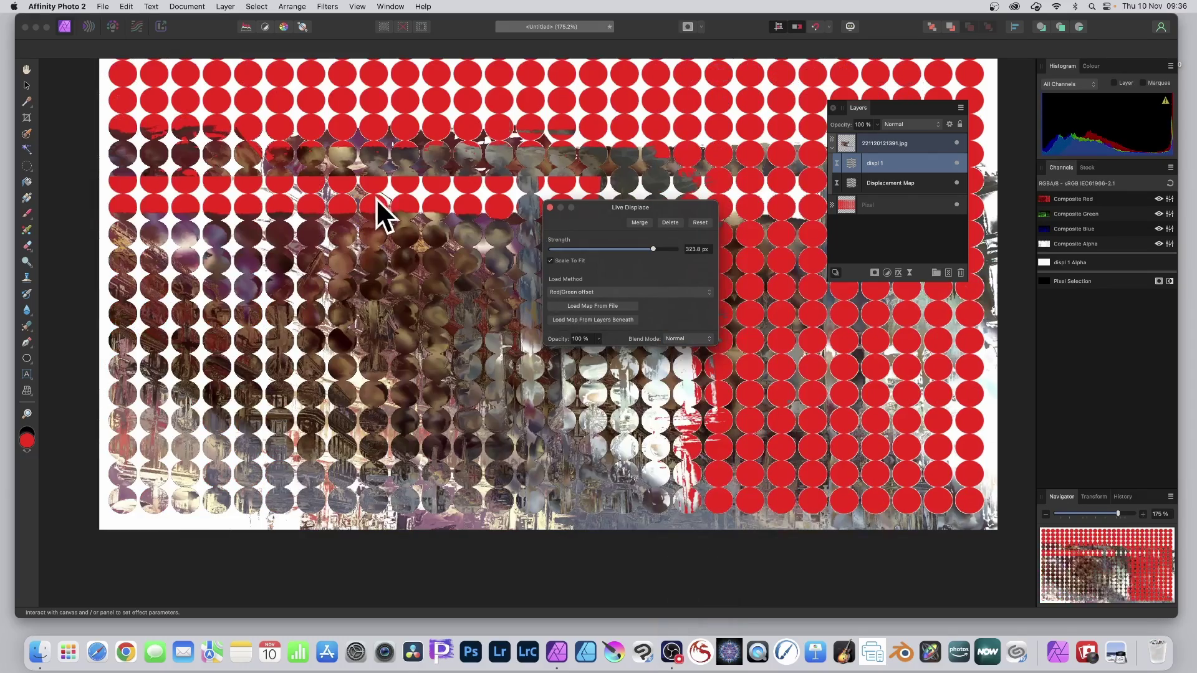
click(593, 303)
click(522, 304)
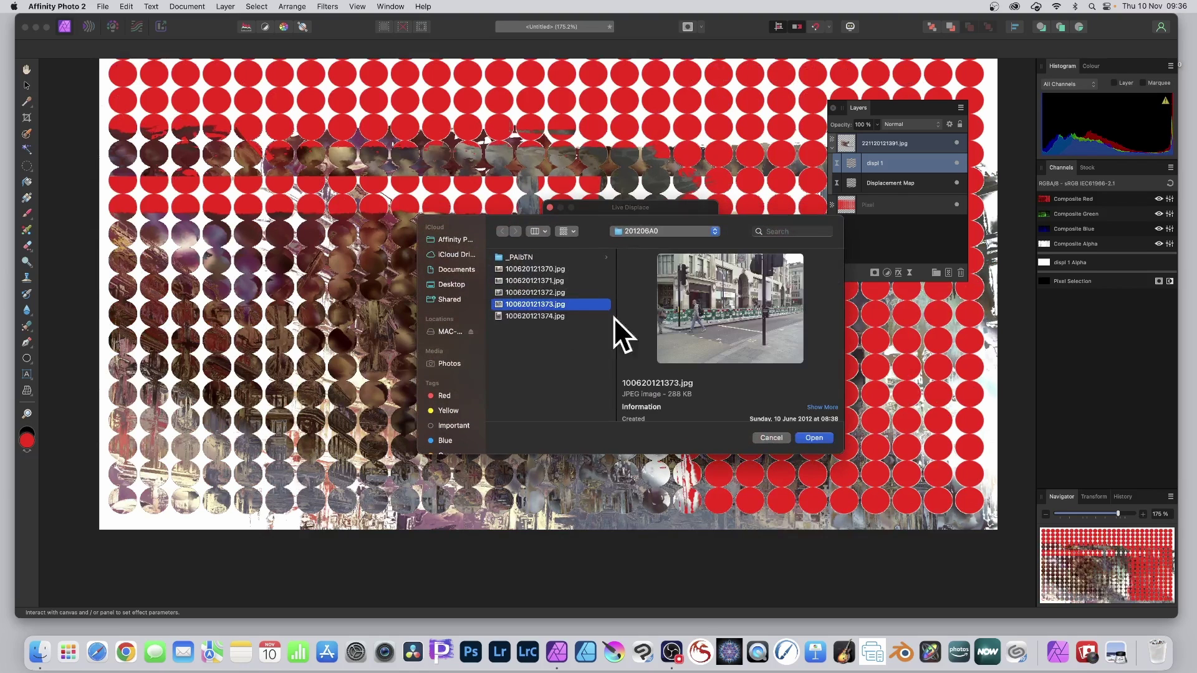
click(820, 438)
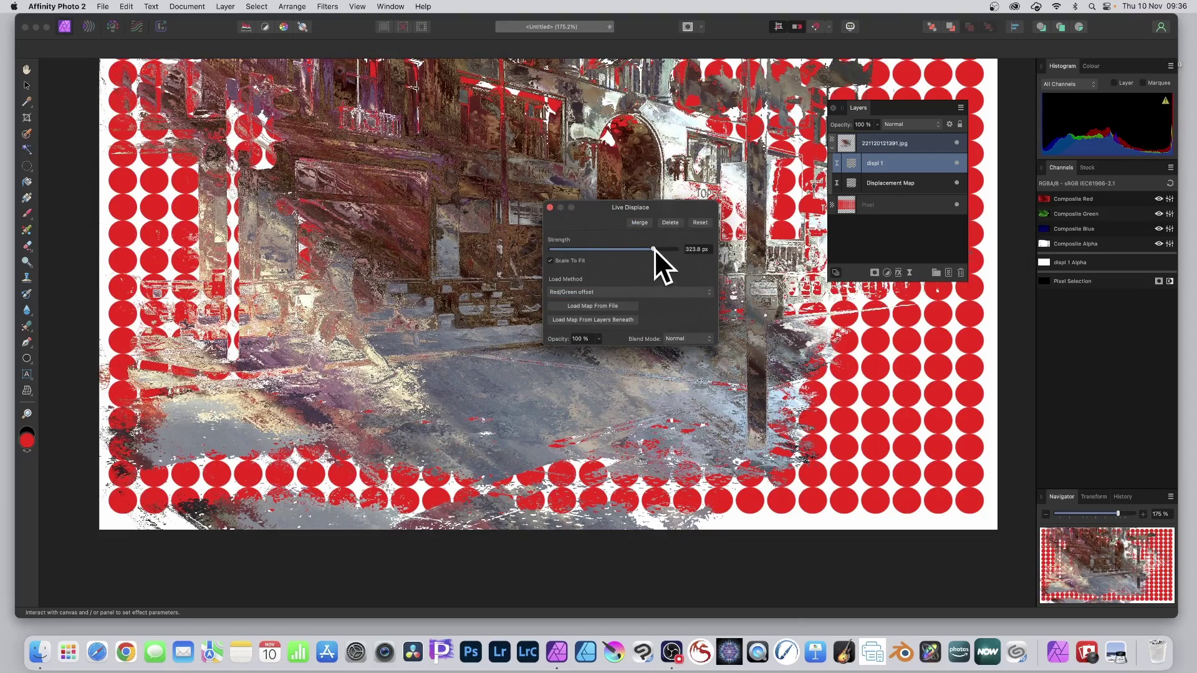
Adjust the displ 1 strength, finally leaving it at 394.8 px.
mouse_move(654, 250)
mouse_down()
mouse_move(621, 250)
mouse_move(640, 246)
mouse_up()
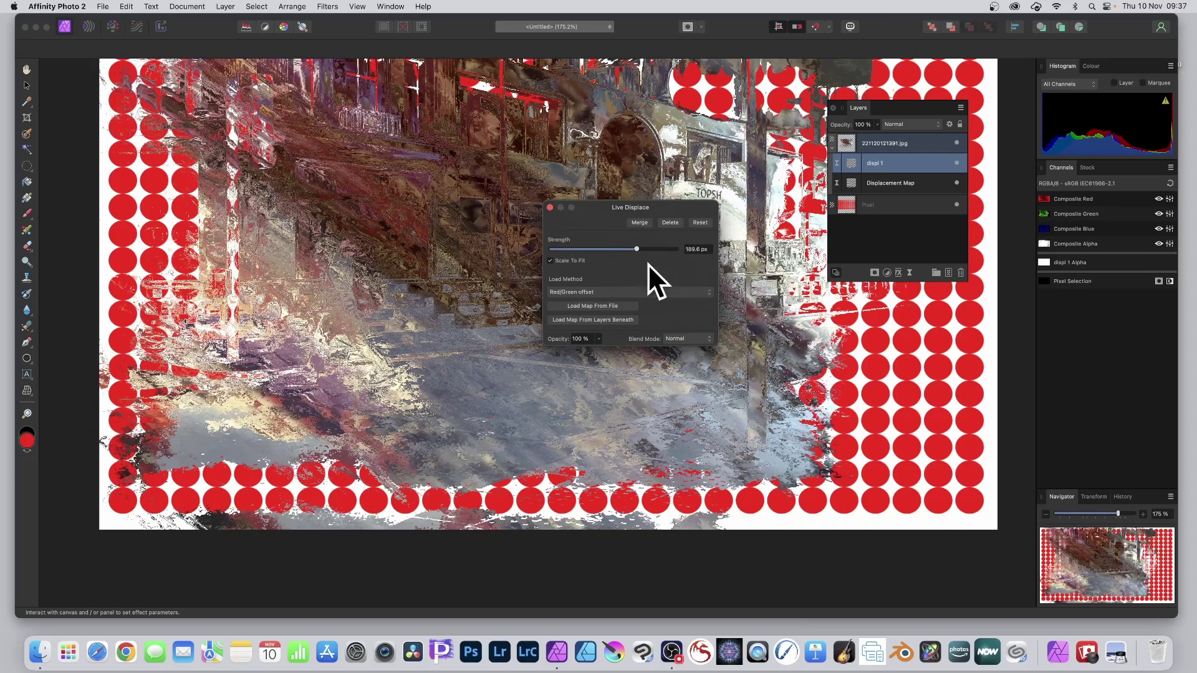
drag(639, 247, 664, 249)
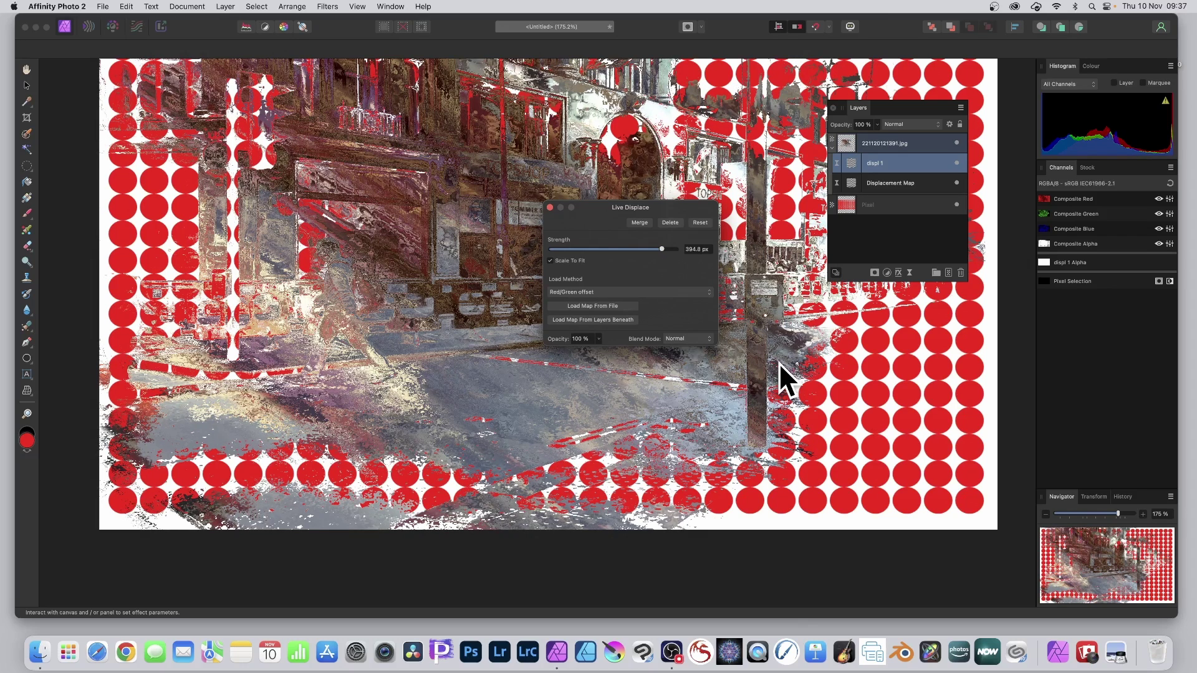
Close the displace settings and duplicate the street photo layer with its filters.
click(550, 207)
click(888, 143)
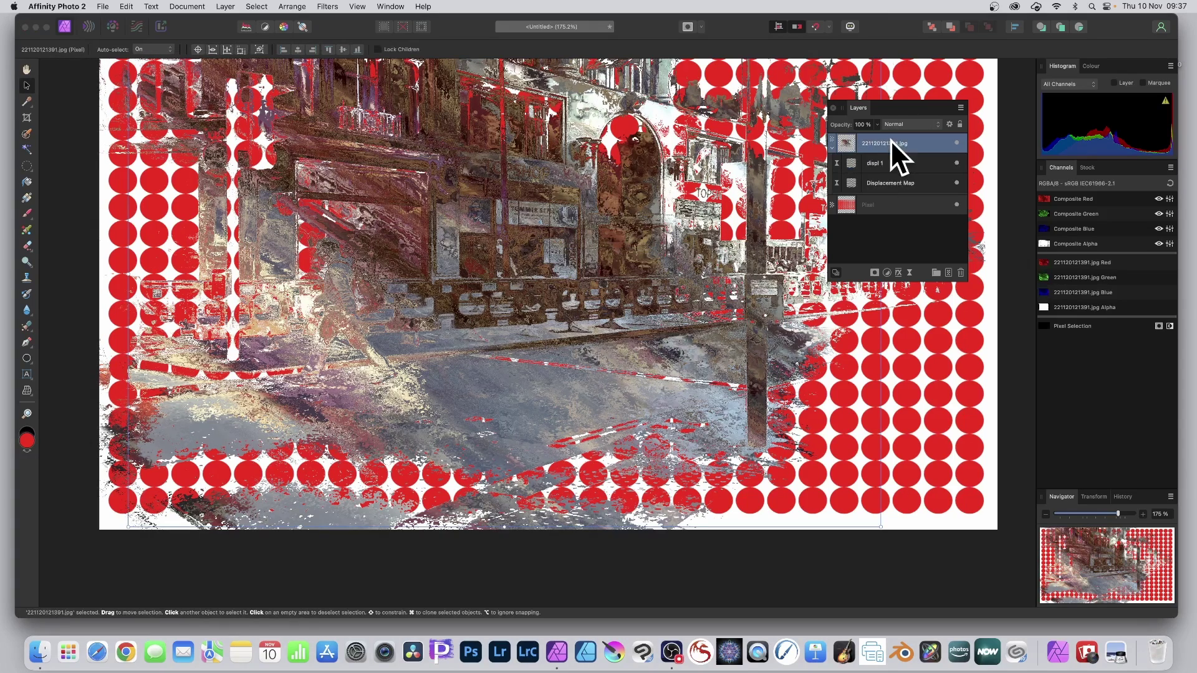
right_click(894, 140)
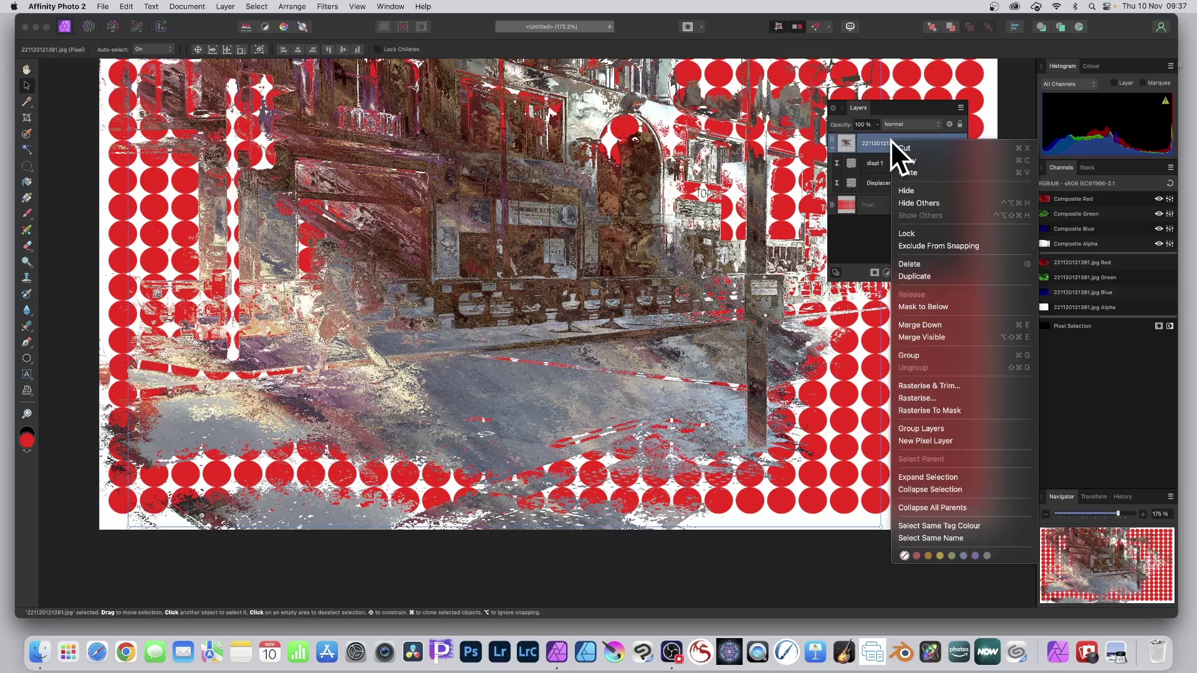
click(924, 276)
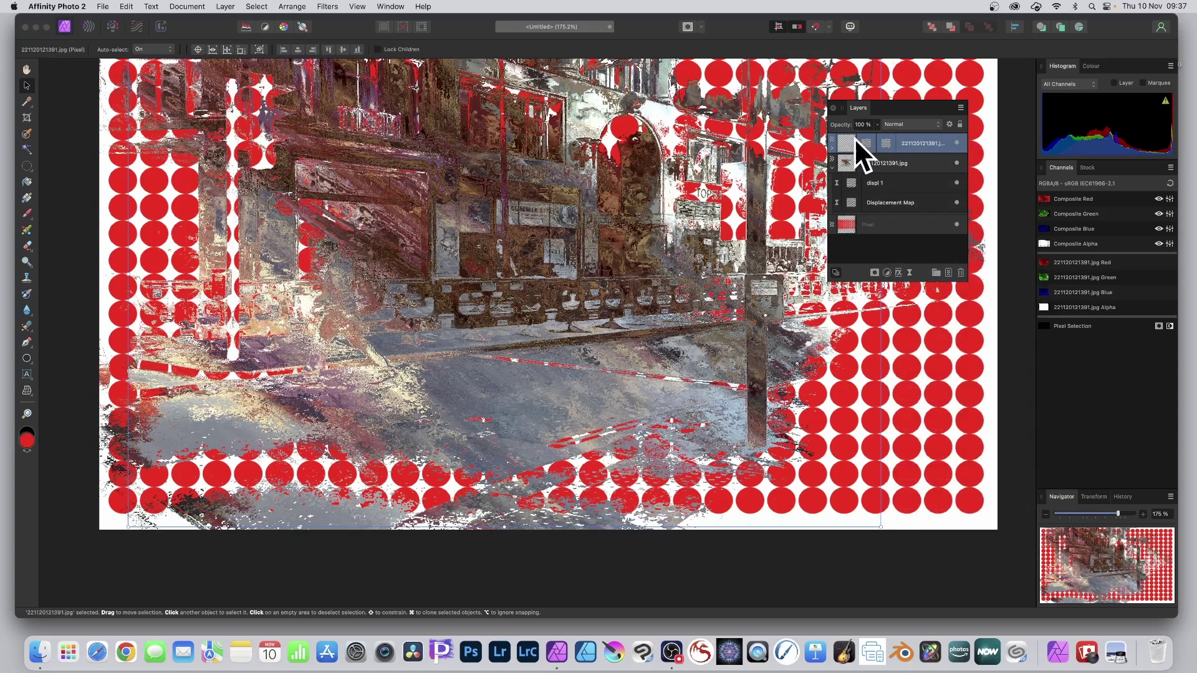
Set the copy's displ 1 strength to -123.3 px and close its settings.
click(832, 148)
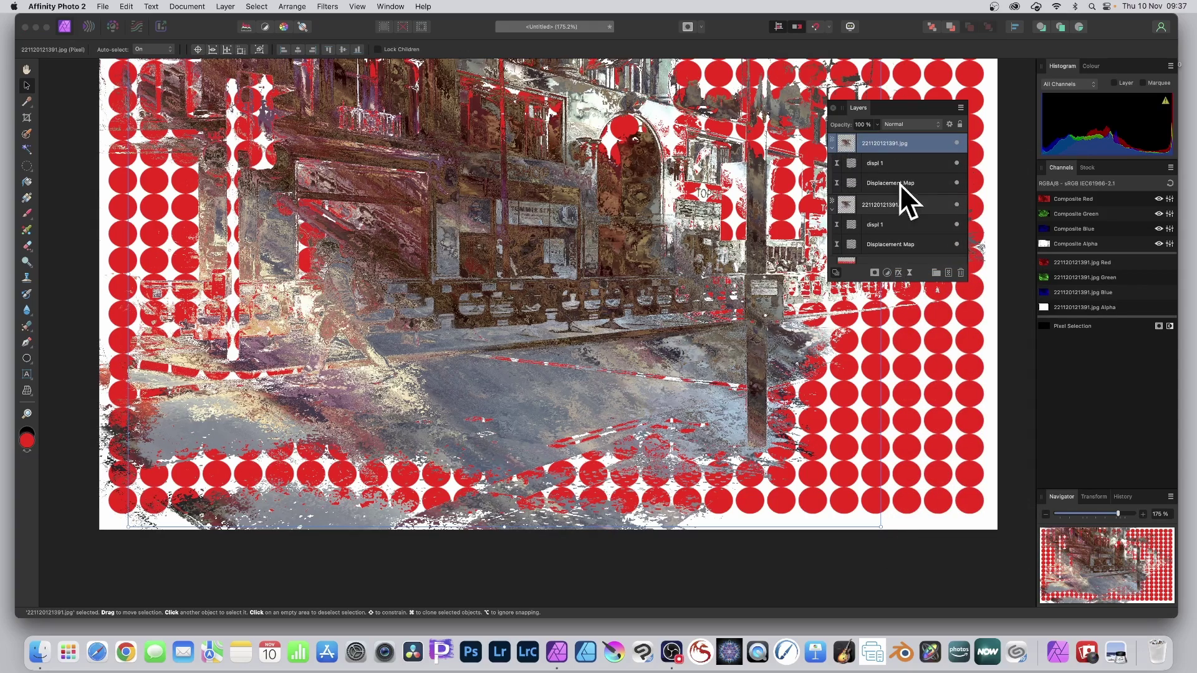
click(872, 163)
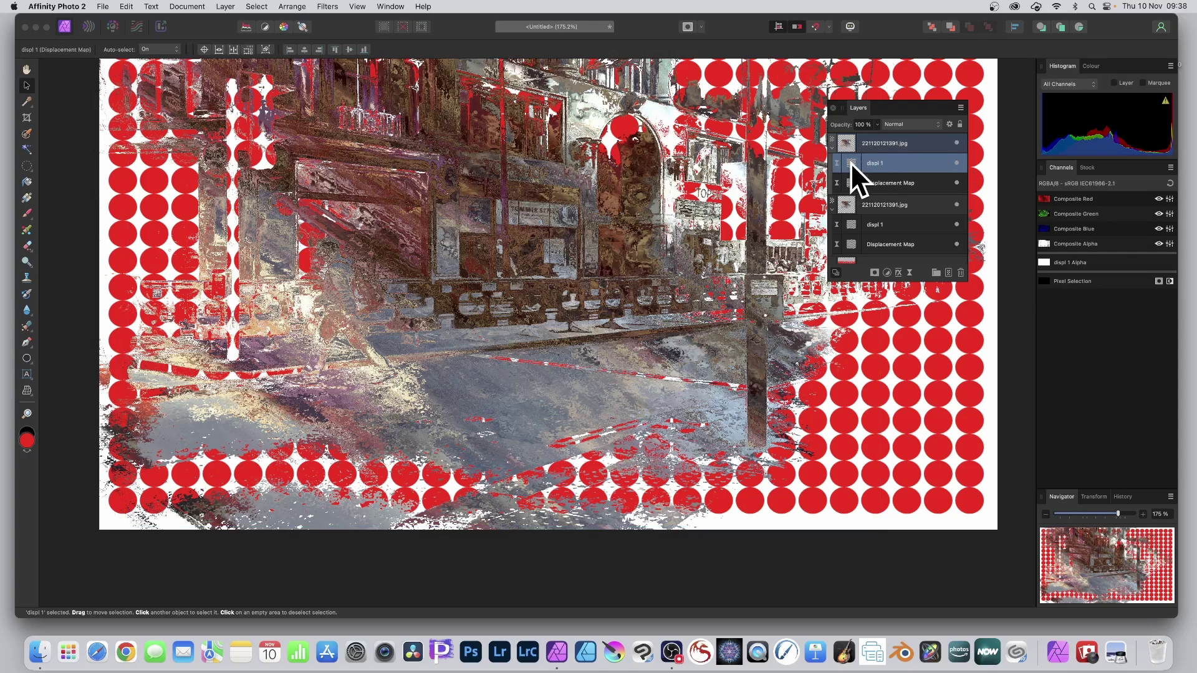
click(851, 162)
drag(939, 497, 901, 490)
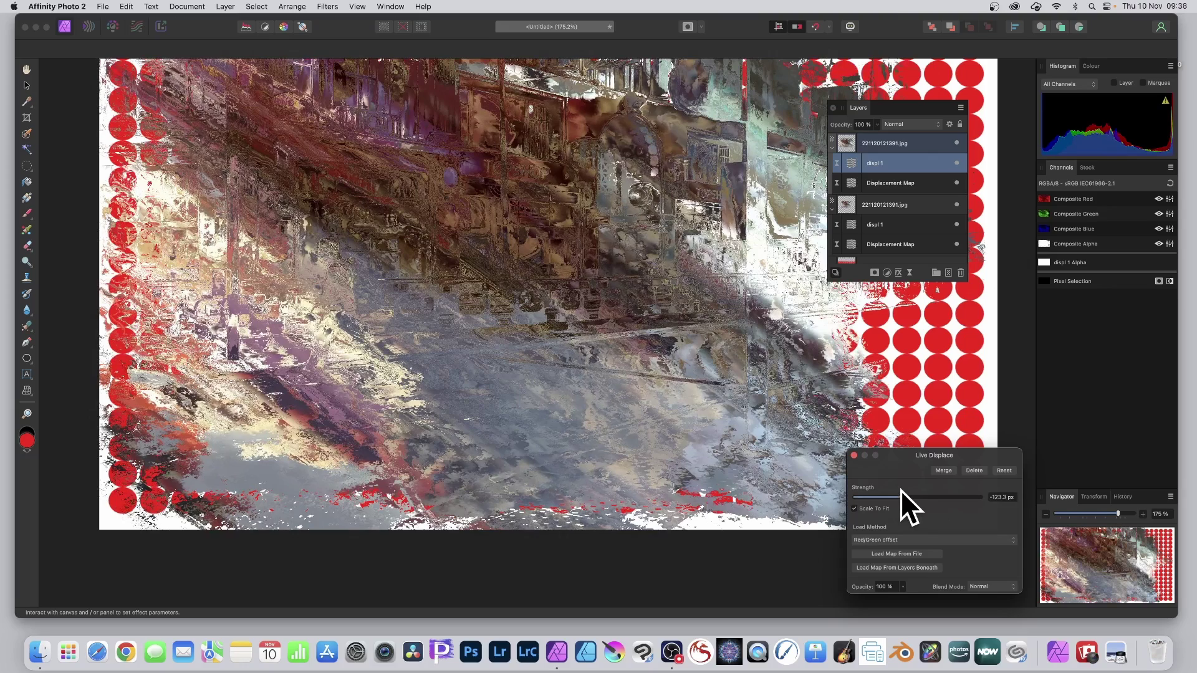
click(853, 456)
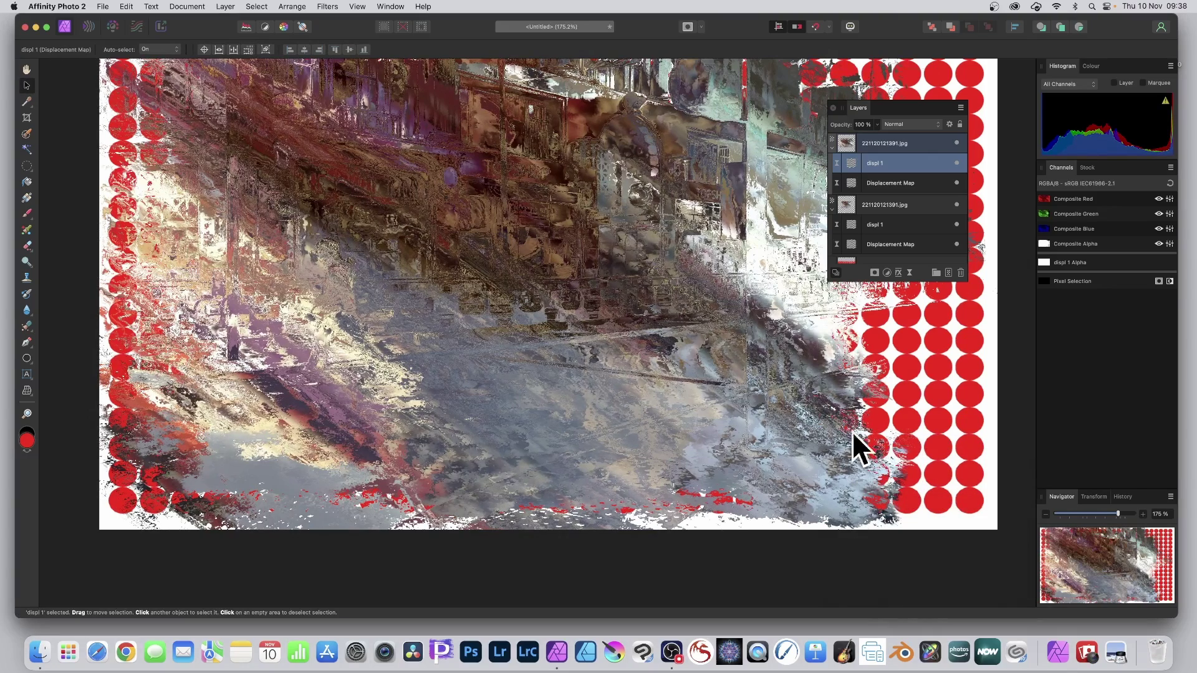
Add a 3D layer effect with 6 px radius to the top photo copy.
click(870, 147)
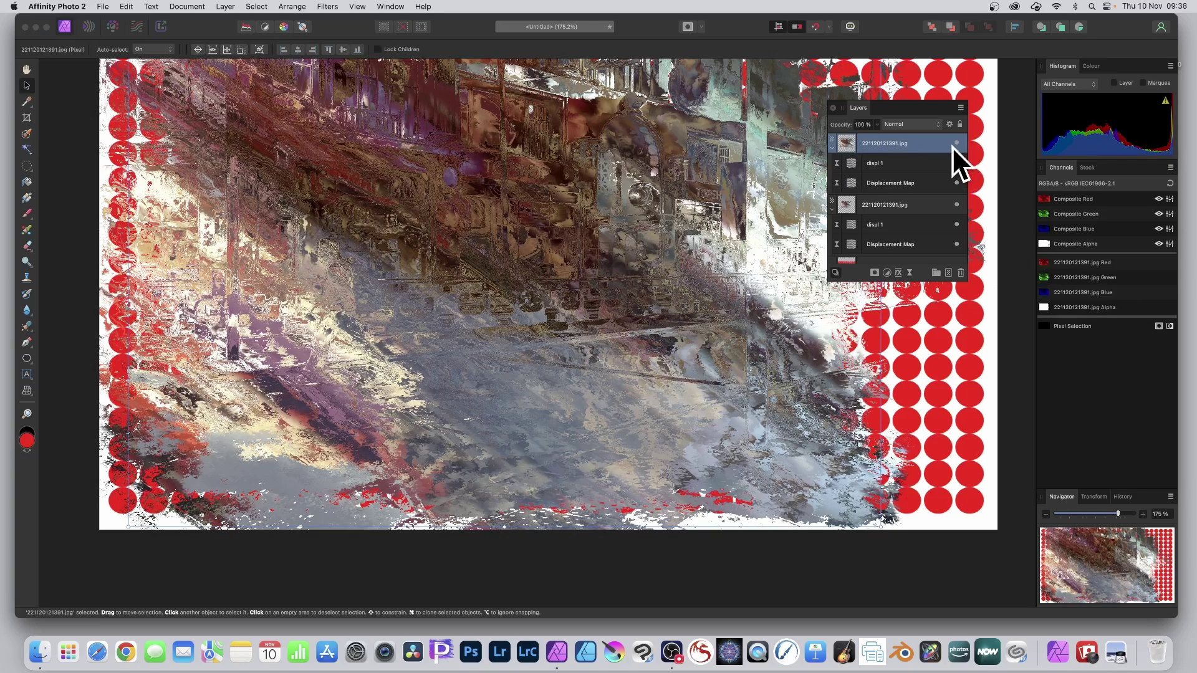
click(899, 273)
click(770, 180)
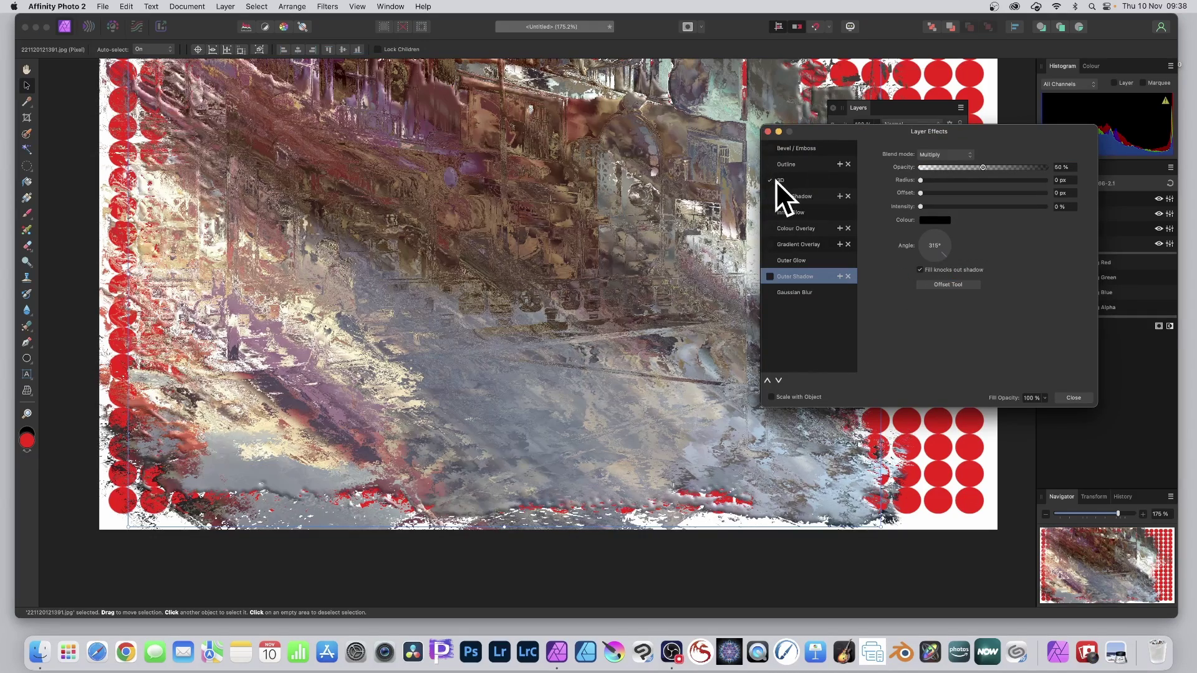
click(781, 181)
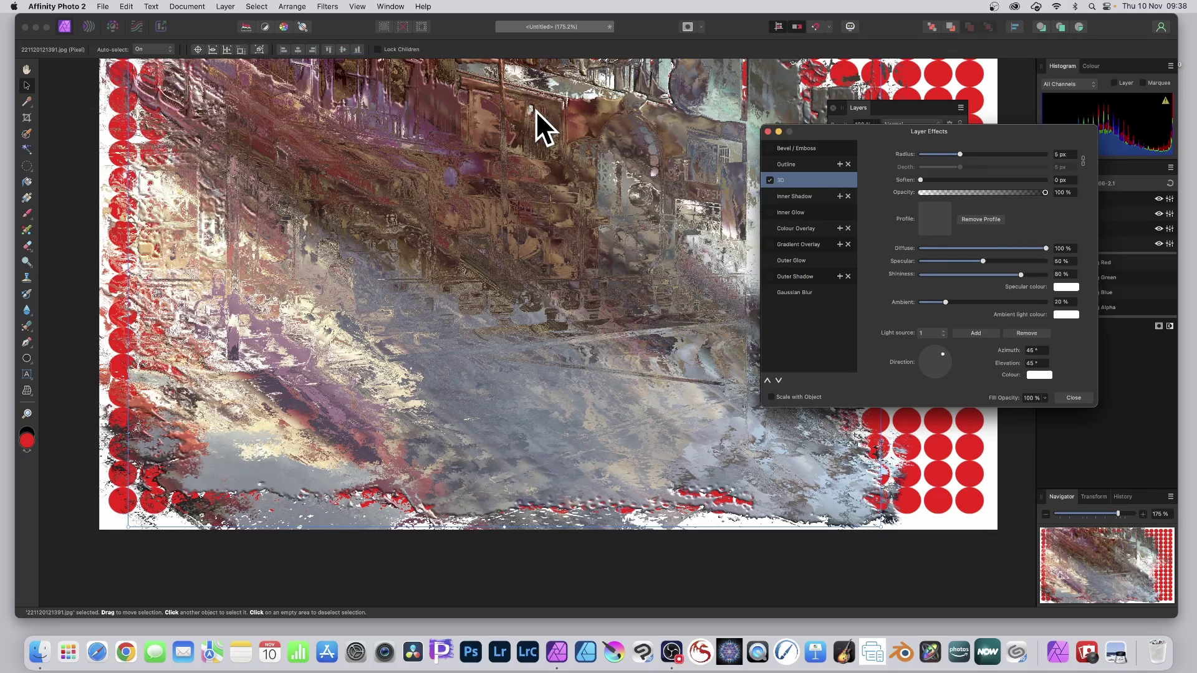
click(962, 154)
click(965, 153)
Add a pillow Bevel / Emboss at 8.5 px radius with adjusted lighting direction.
click(771, 149)
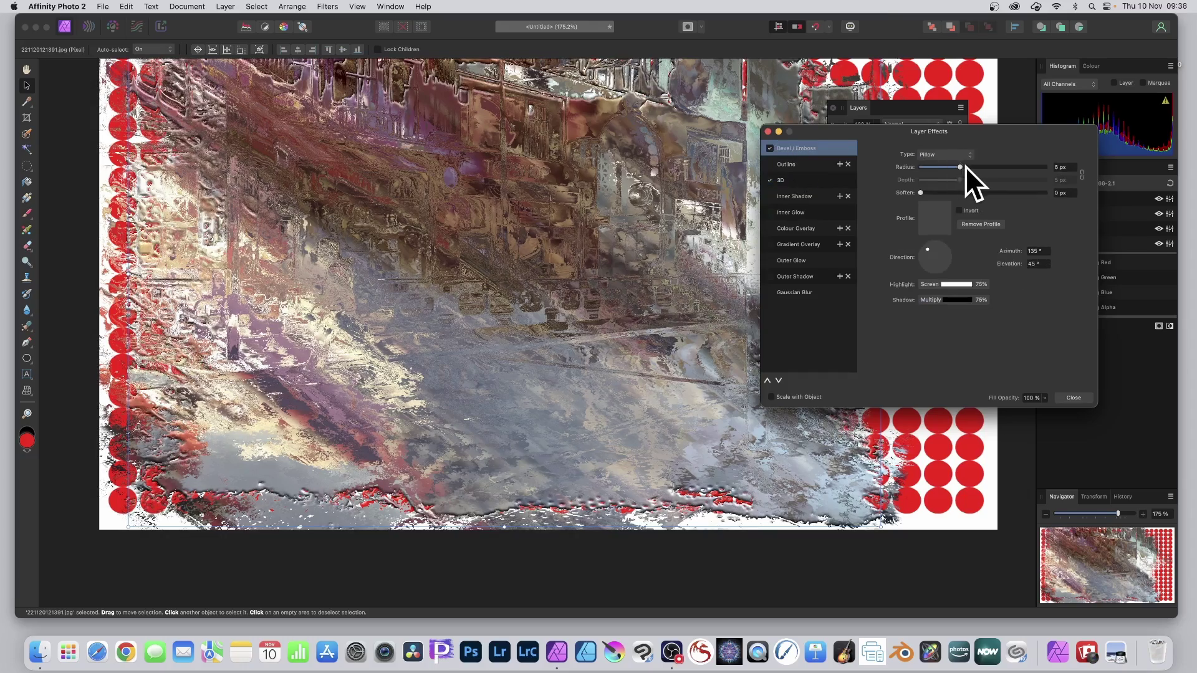
drag(965, 168, 971, 168)
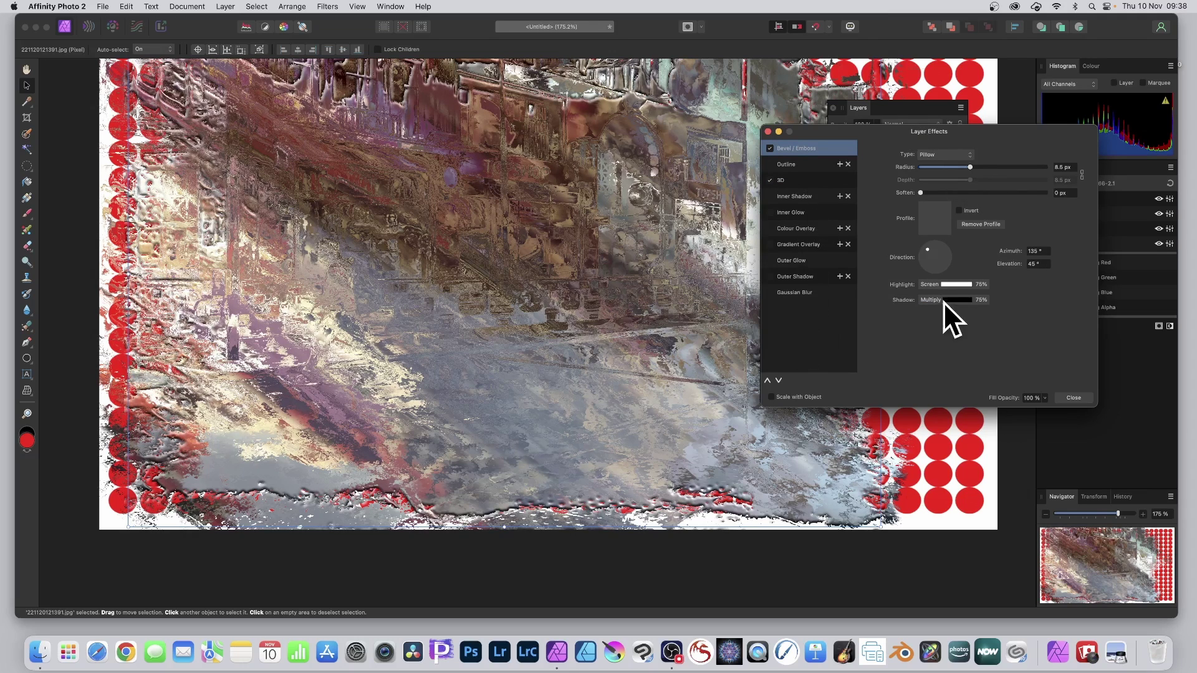
mouse_move(927, 251)
mouse_down()
mouse_move(931, 265)
mouse_move(931, 250)
mouse_up()
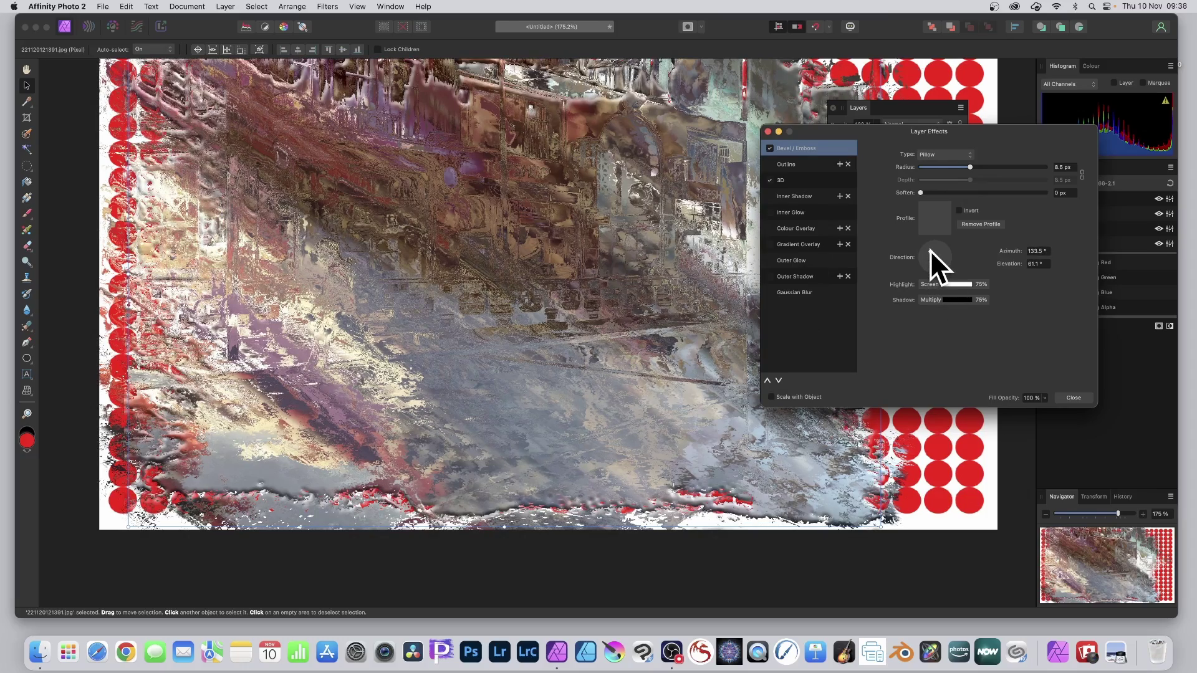
click(1073, 398)
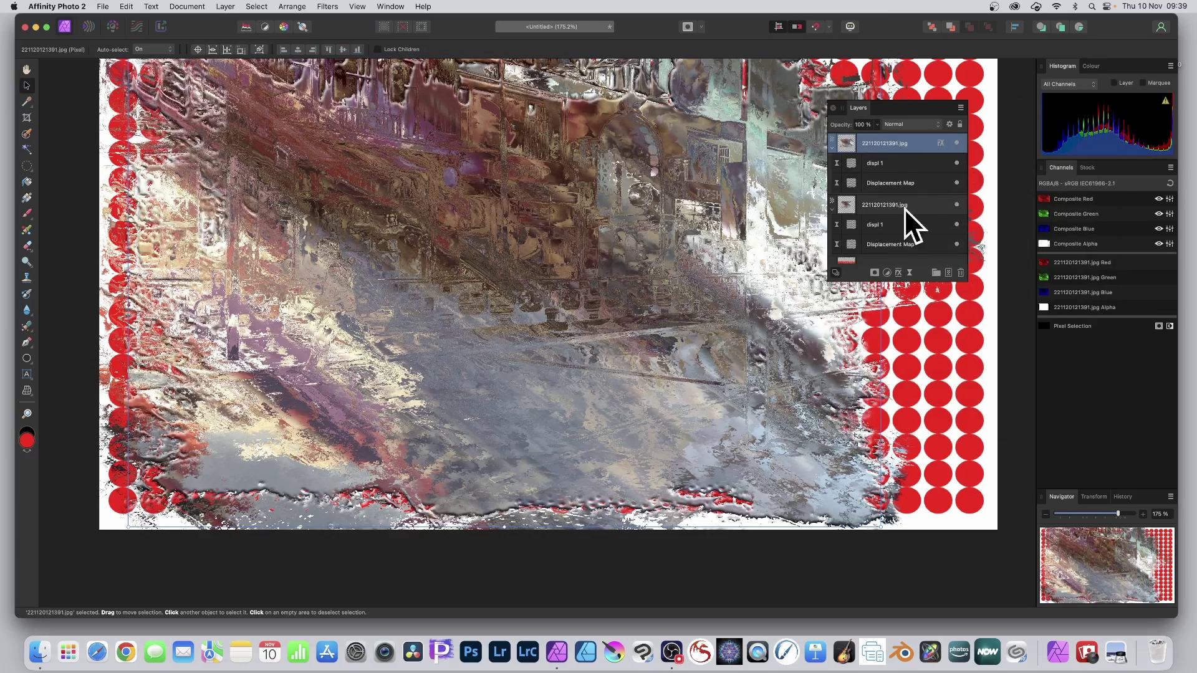
click(910, 120)
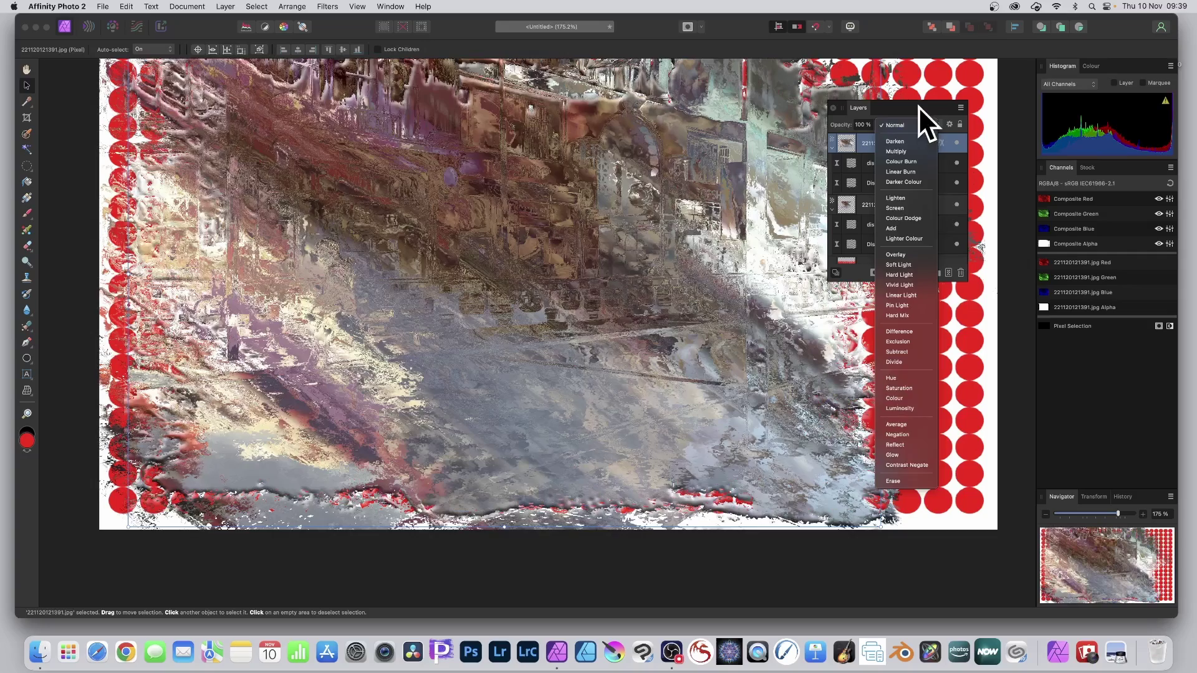
click(971, 113)
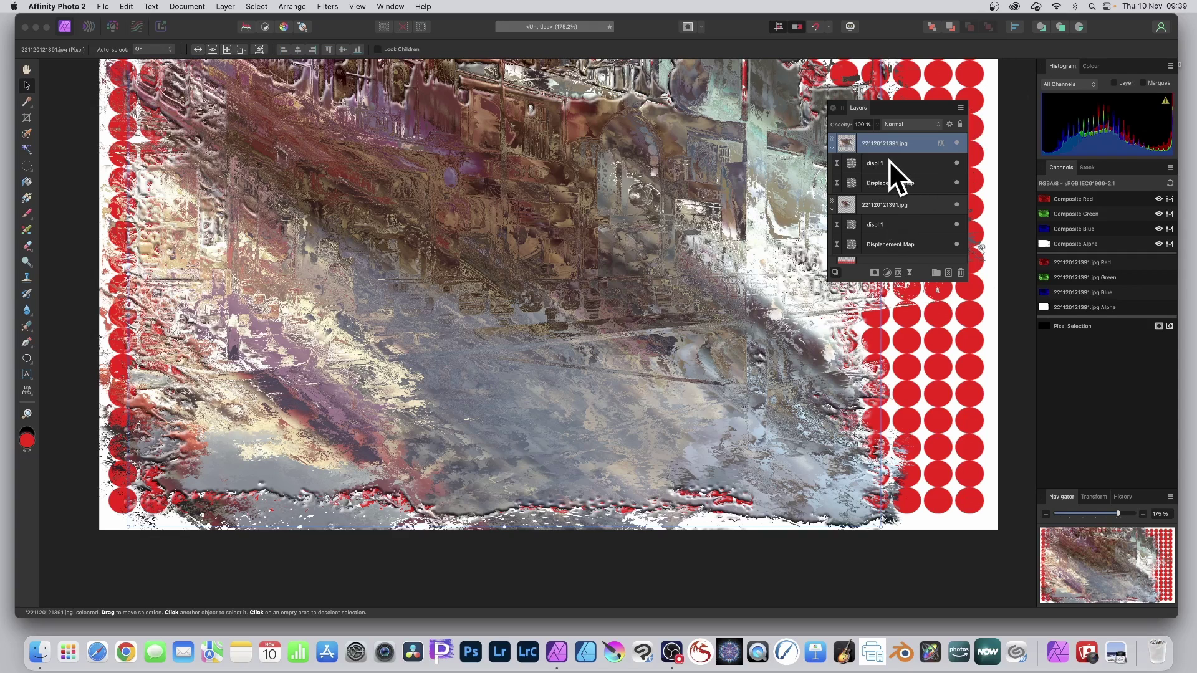
Set the top copy's Displacement Map to Sobel 3x3 intensity offset at -126.4 px, toggling Scale To Fit.
click(851, 182)
double_click(851, 182)
drag(957, 450, 644, 204)
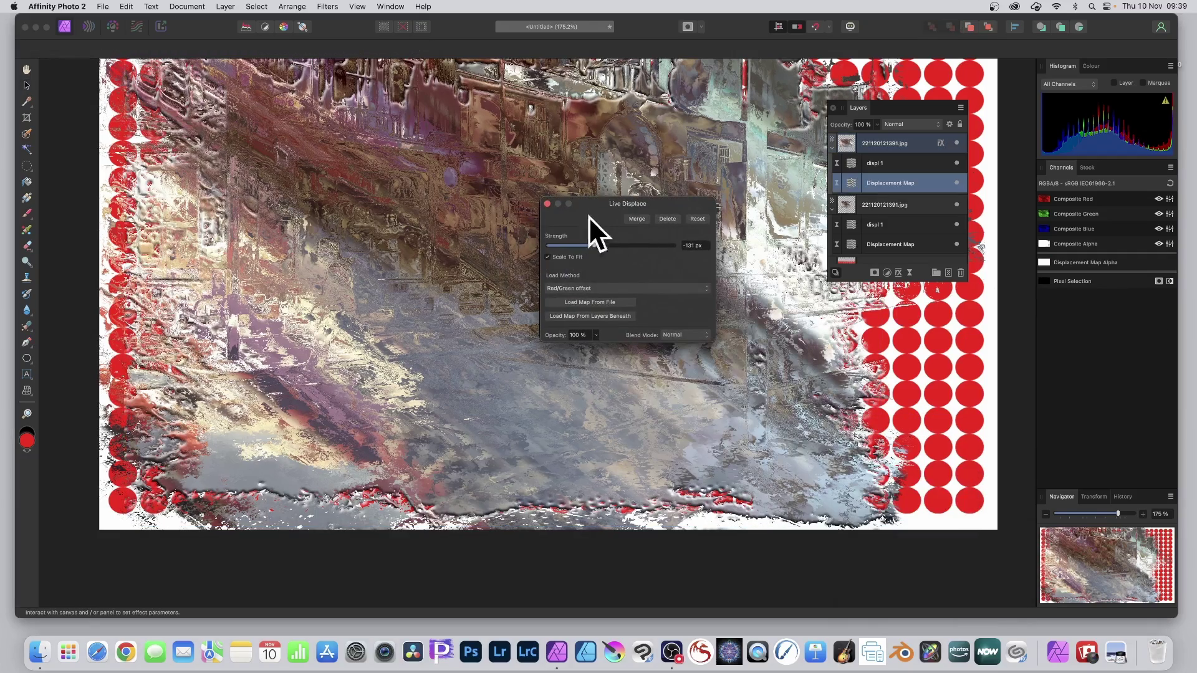
drag(603, 246, 596, 245)
click(590, 289)
click(591, 280)
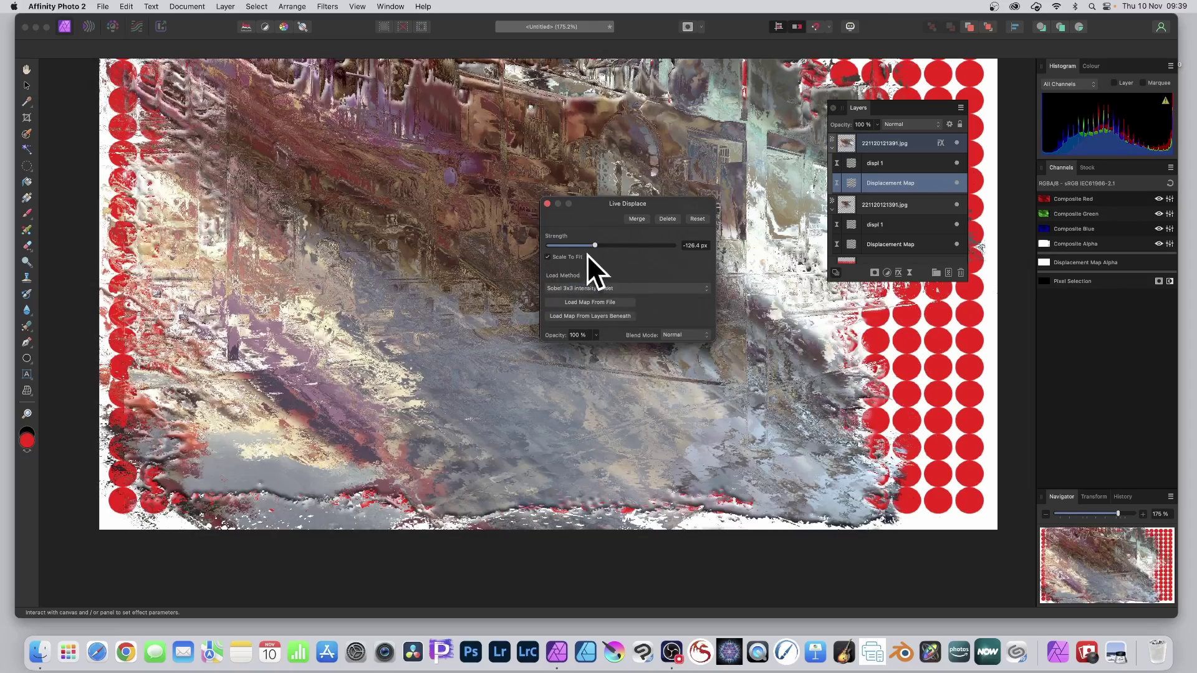
click(547, 257)
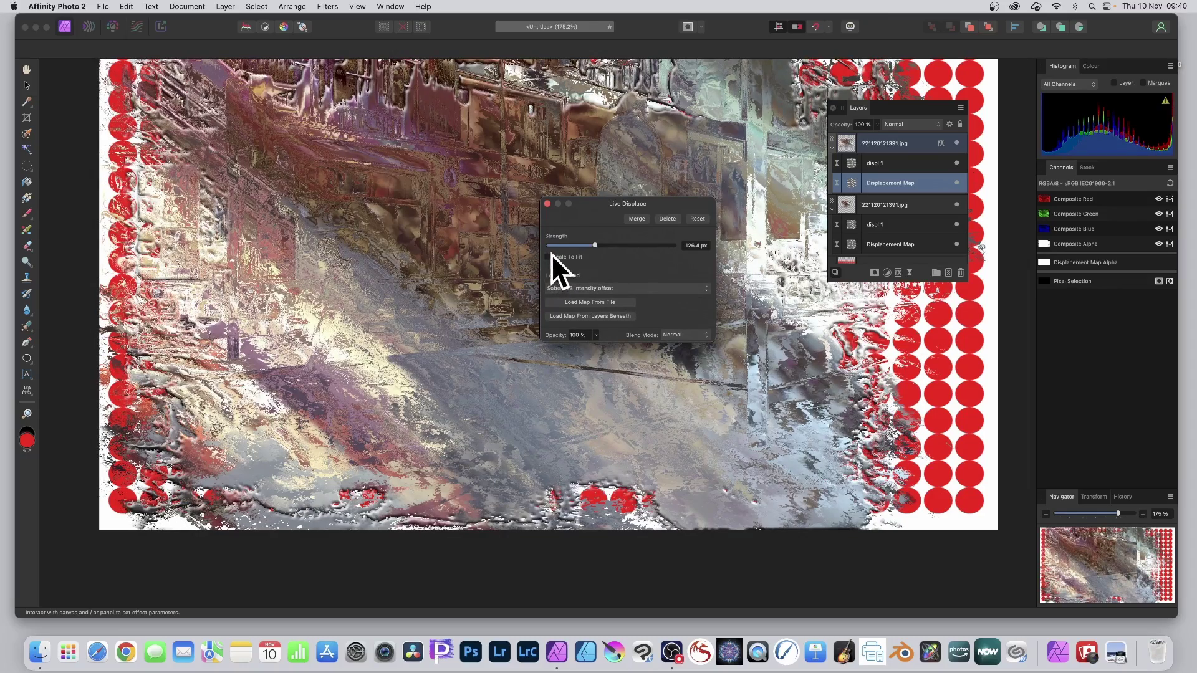
click(547, 204)
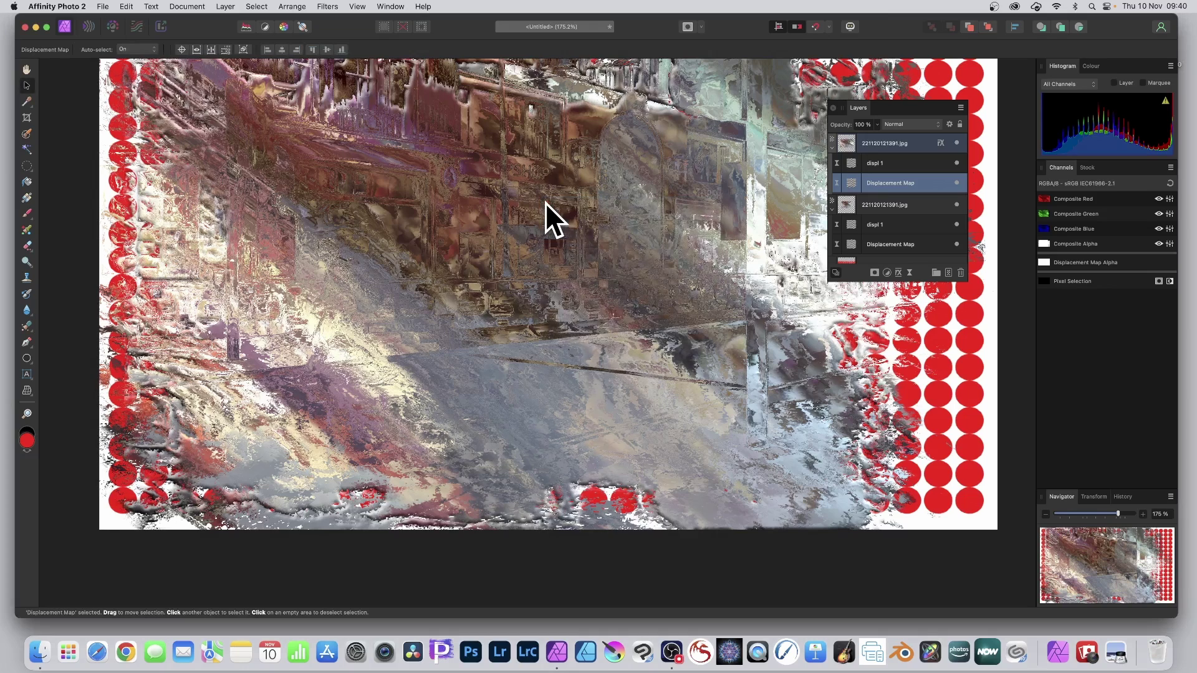